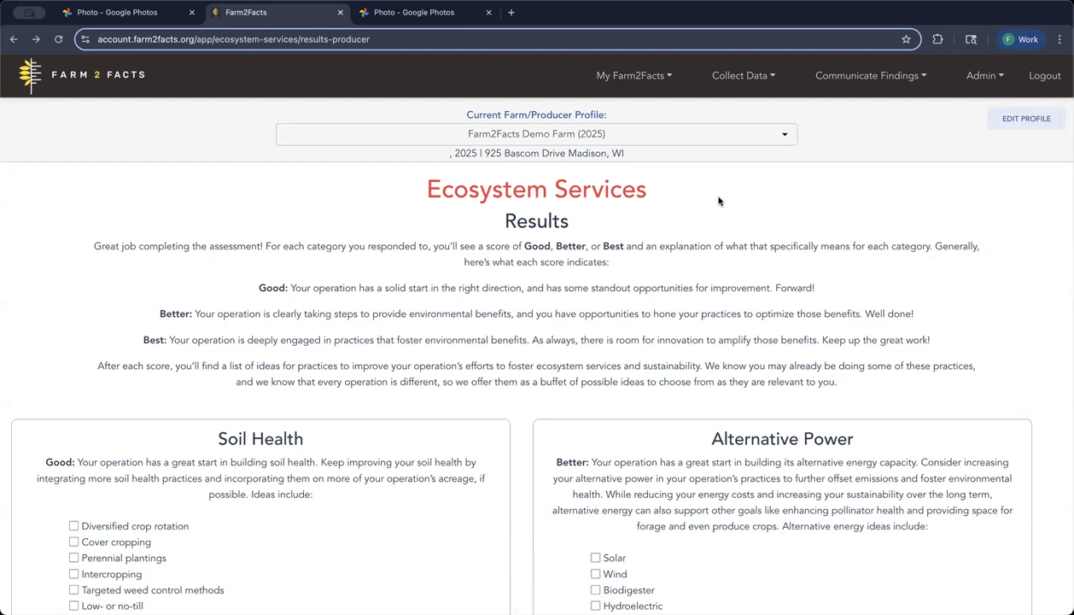
left_click(924, 78)
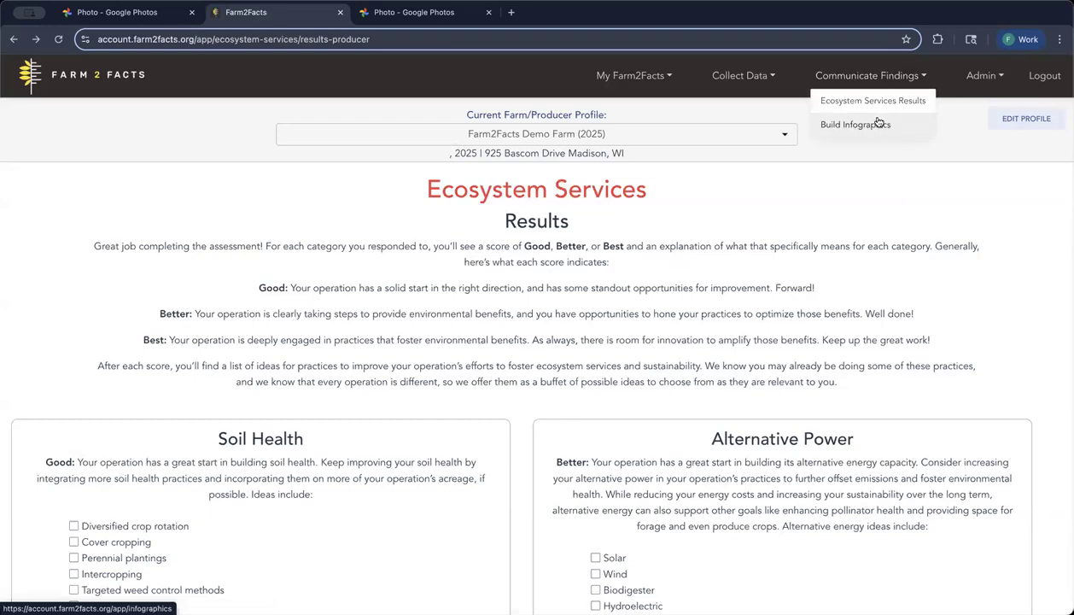
left_click(860, 194)
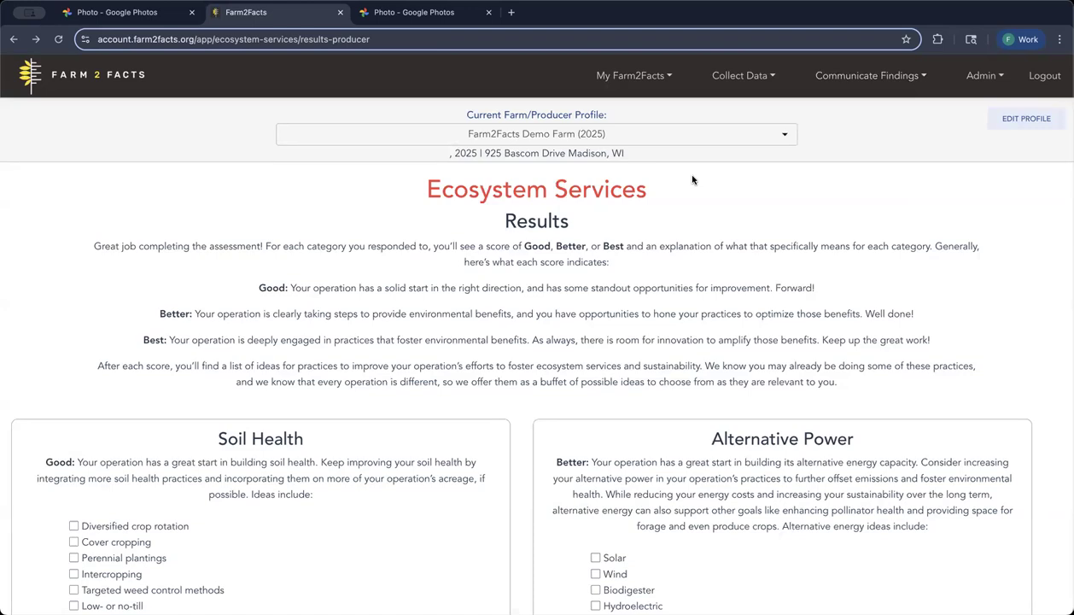
- Choose Farm2Facts Demo Farm (2025) as the current farm/producer profile
left_click(786, 138)
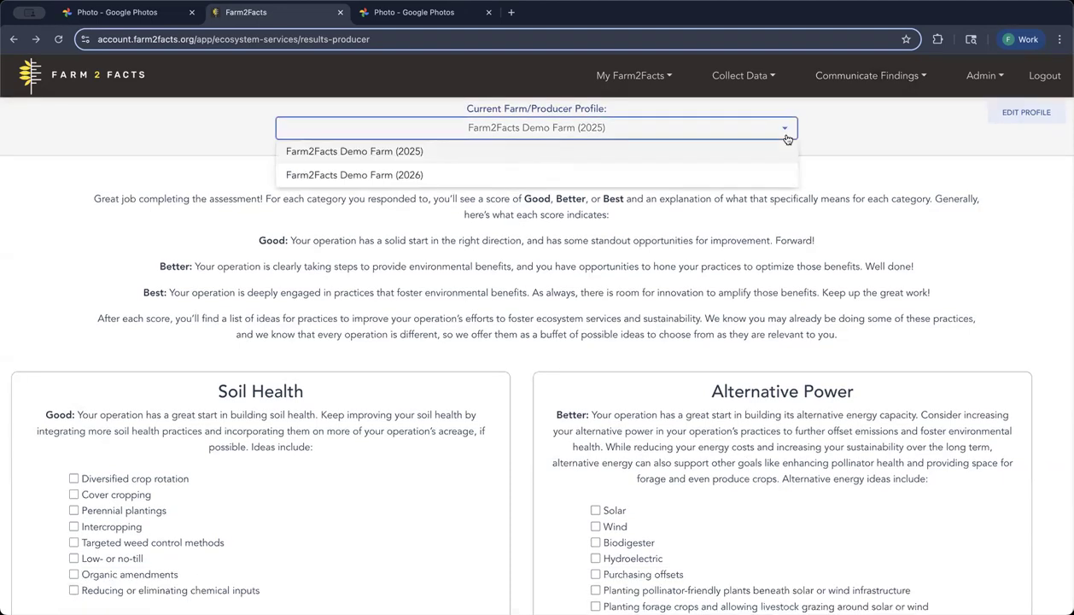
left_click(431, 154)
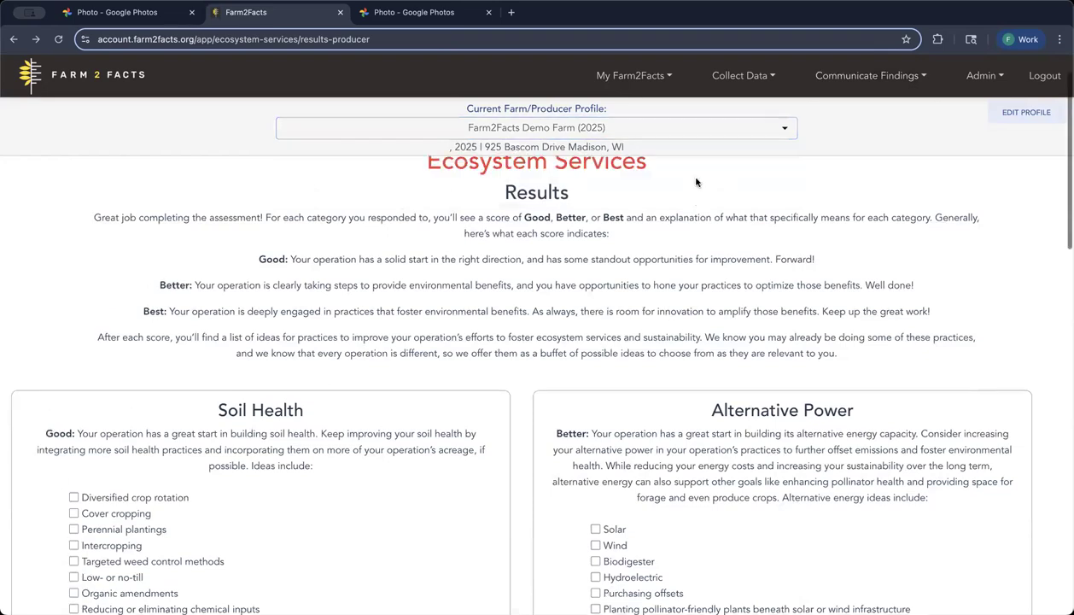
- Examine the ecosystem services scores and suggested practices for each category, from Soil Health through Biodiversity
scroll(628, 351, "down", 1)
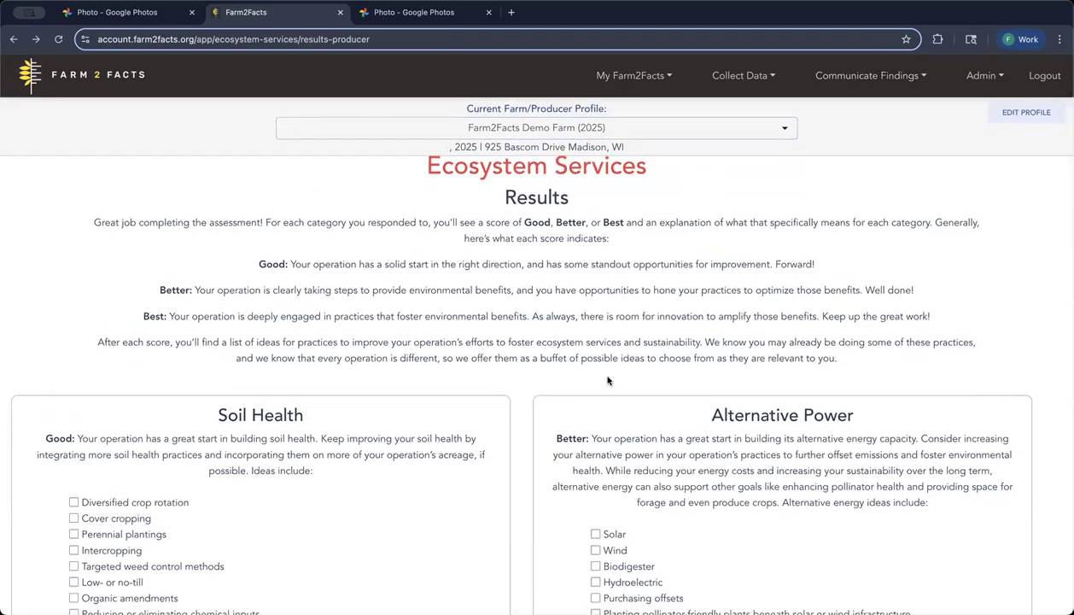
scroll(468, 477, "down", 3)
scroll(468, 477, "down", 2)
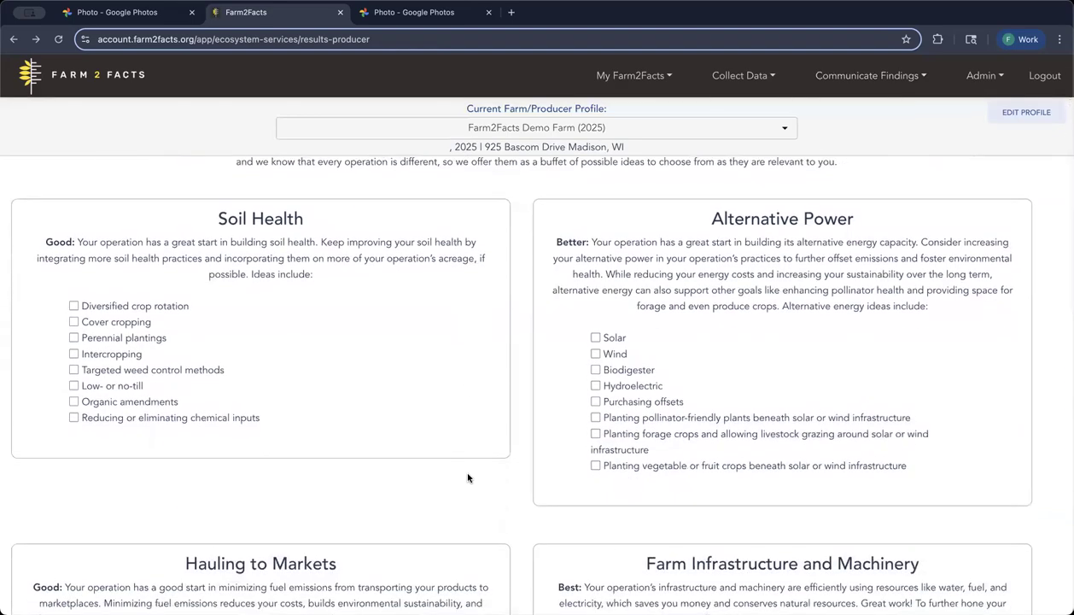
scroll(463, 447, "down", 1)
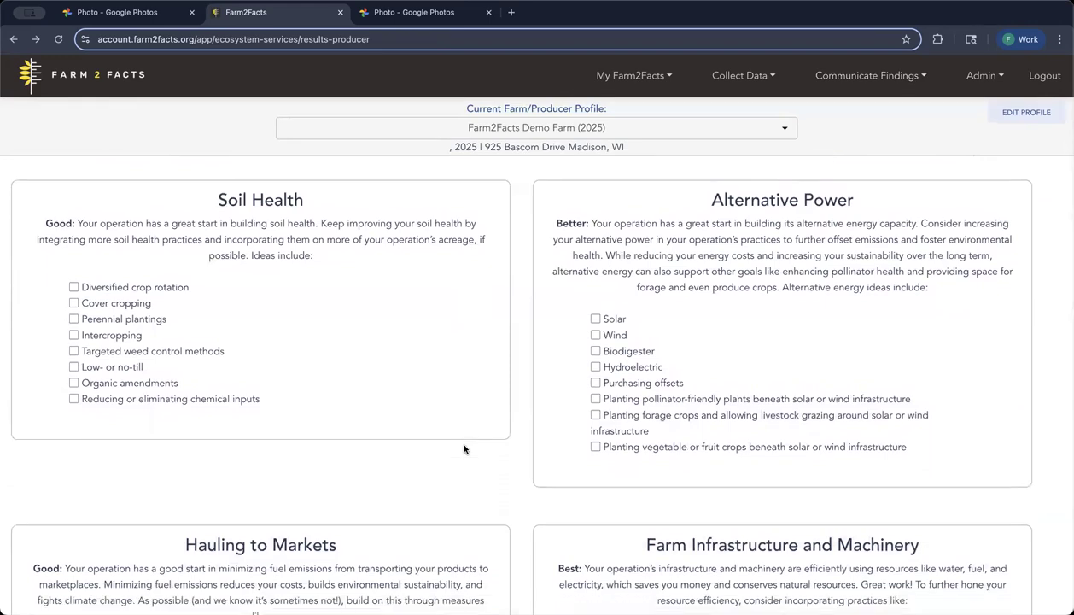
scroll(473, 471, "down", 5)
scroll(472, 471, "down", 8)
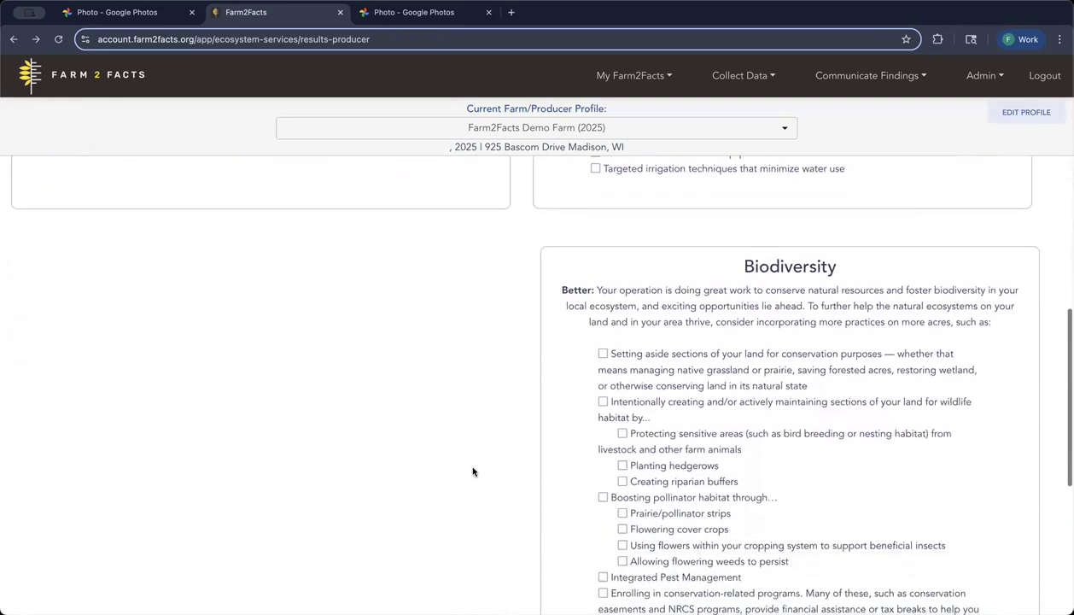
scroll(472, 471, "down", 4)
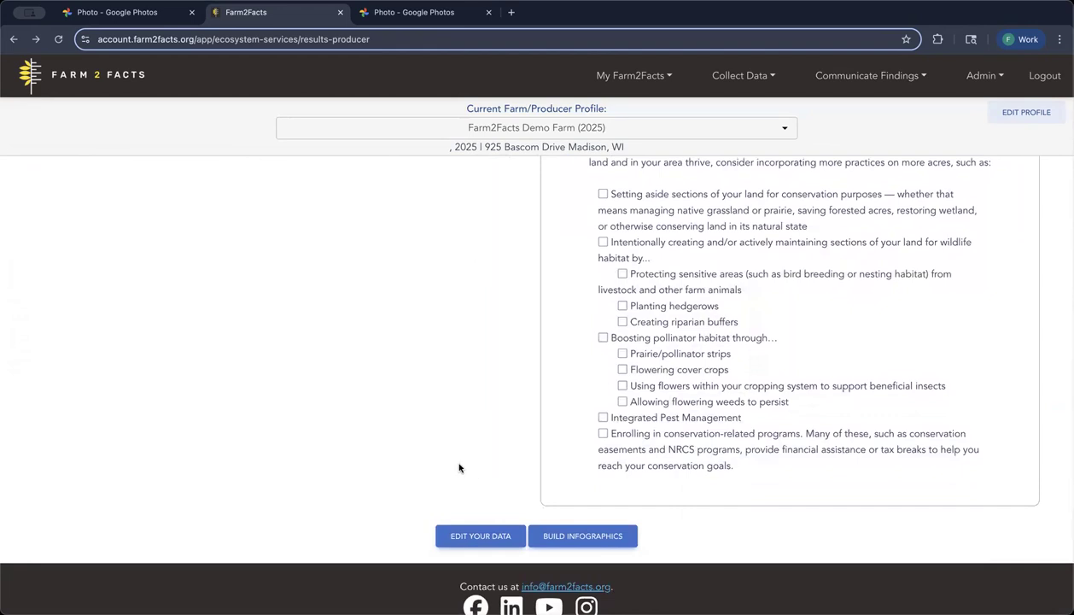
scroll(459, 467, "up", 1)
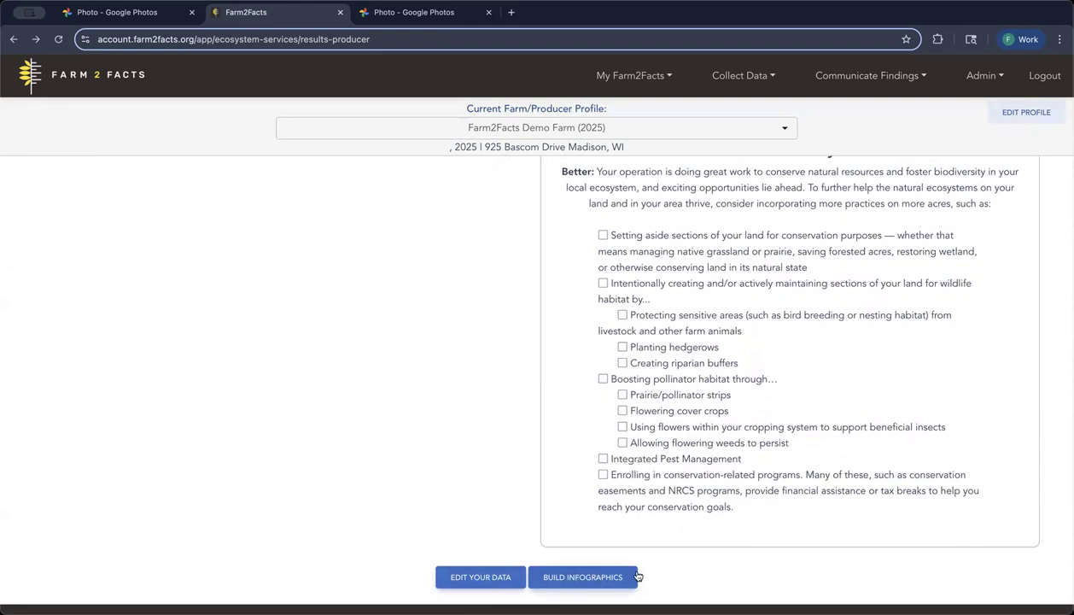
- Open the farm's assessment data for editing and mark Certified Grassfed among its certifications
left_click(451, 572)
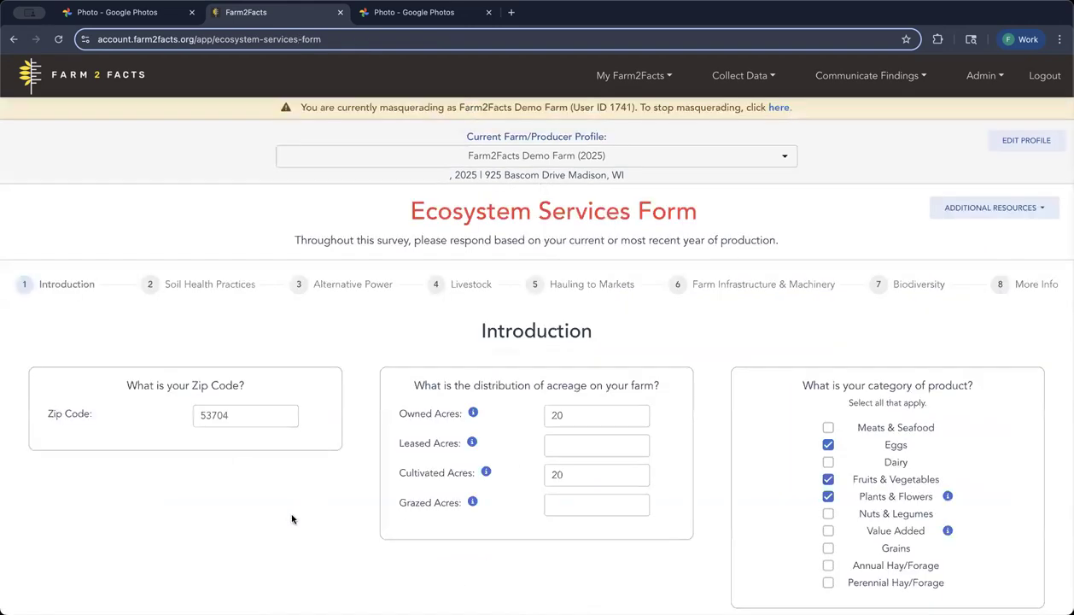
scroll(293, 515, "down", 1)
scroll(291, 518, "down", 6)
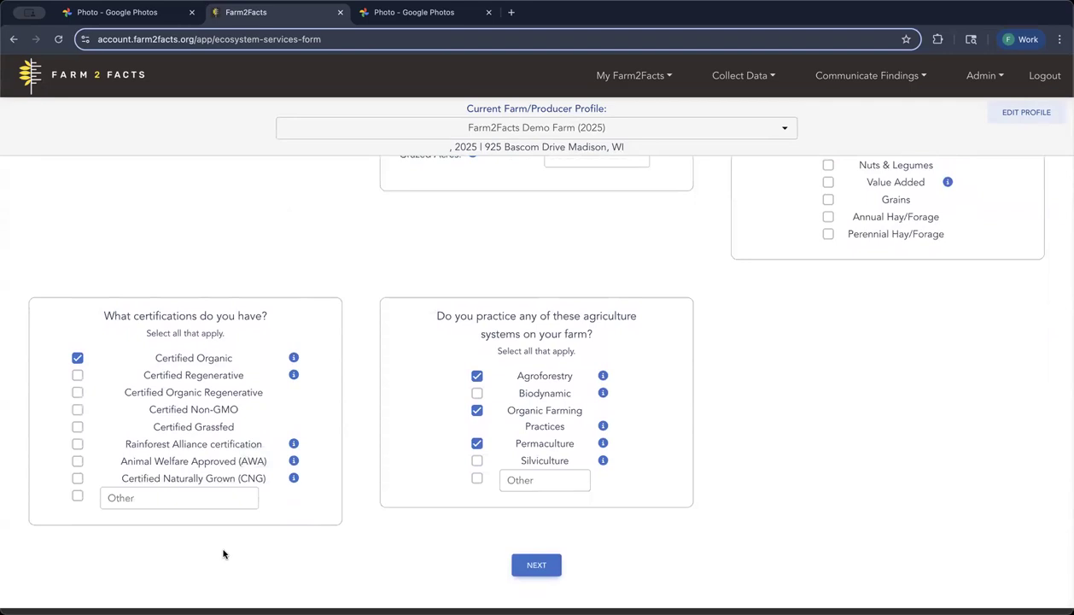
left_click(77, 427)
- Continue past the form's introduction, skip ahead to the More Info section and submit the assessment
left_click(536, 566)
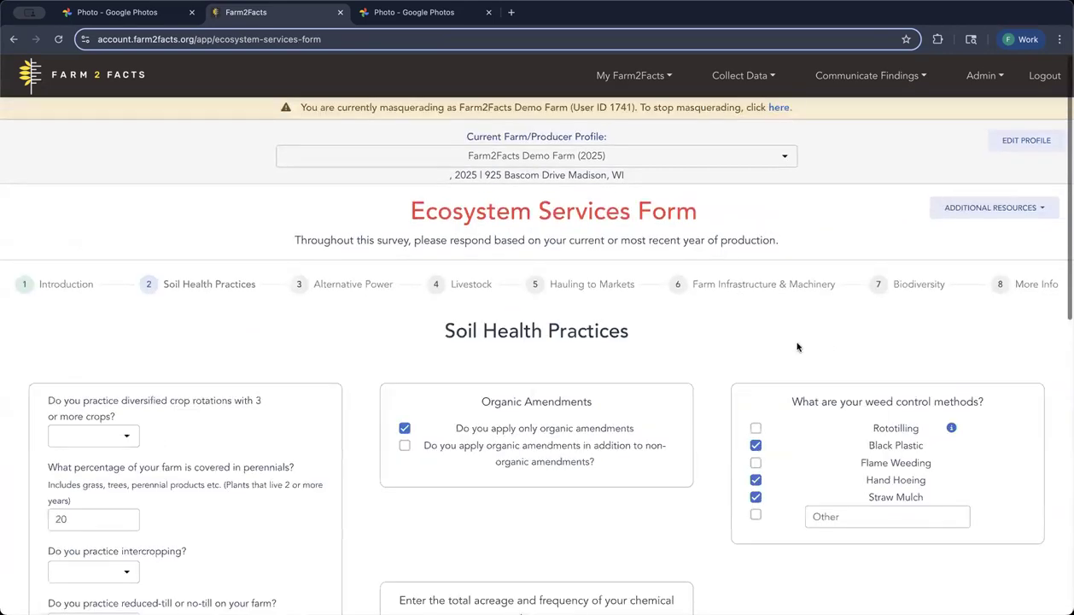
left_click(1006, 284)
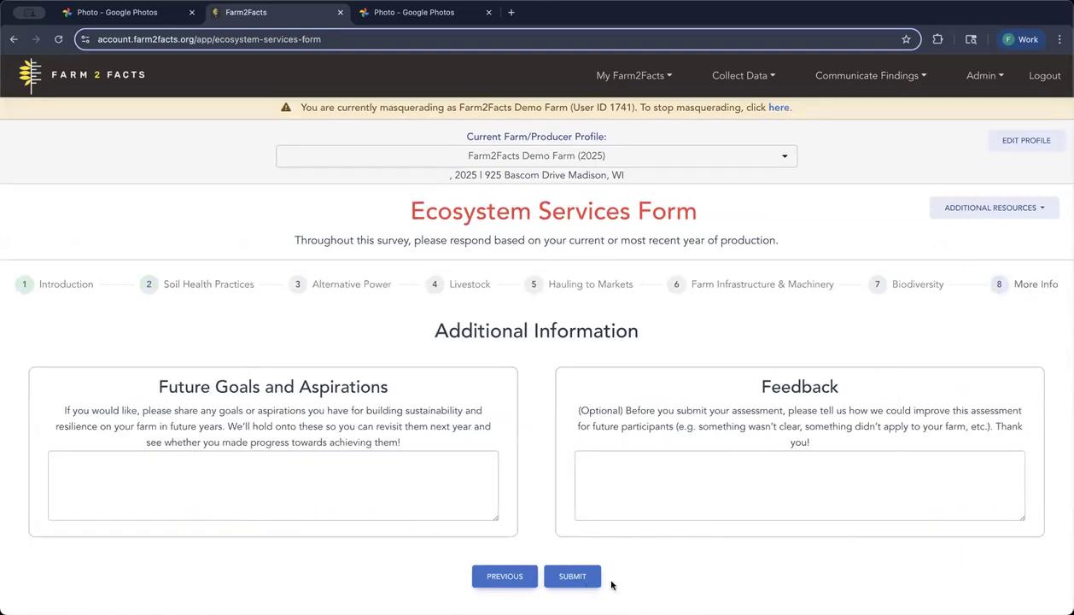
left_click(579, 578)
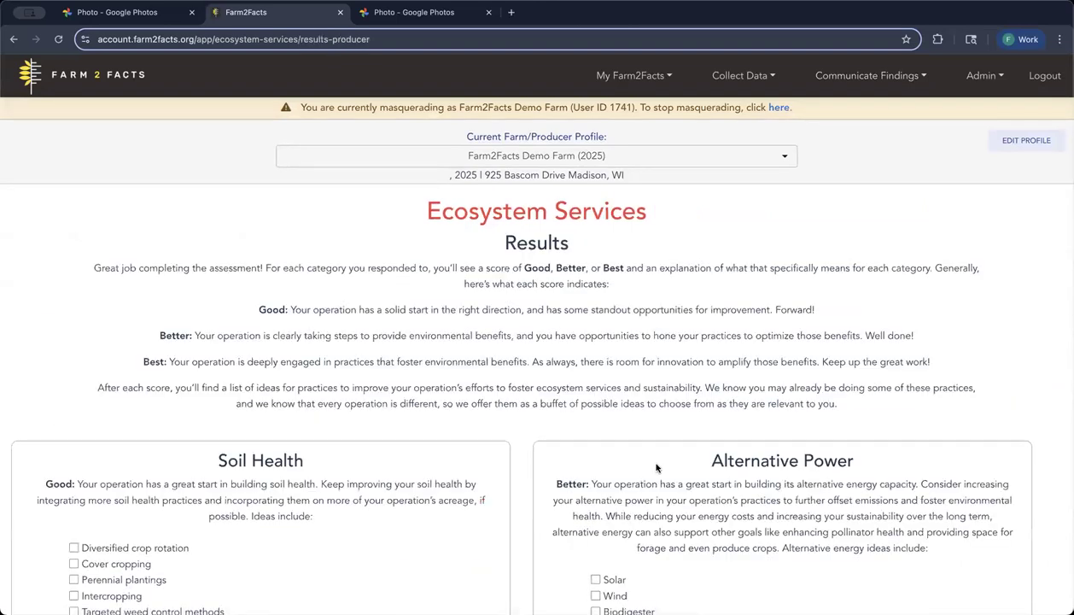
- Go to the infographic builder from the end of the ecosystem services results
scroll(655, 467, "down", 5)
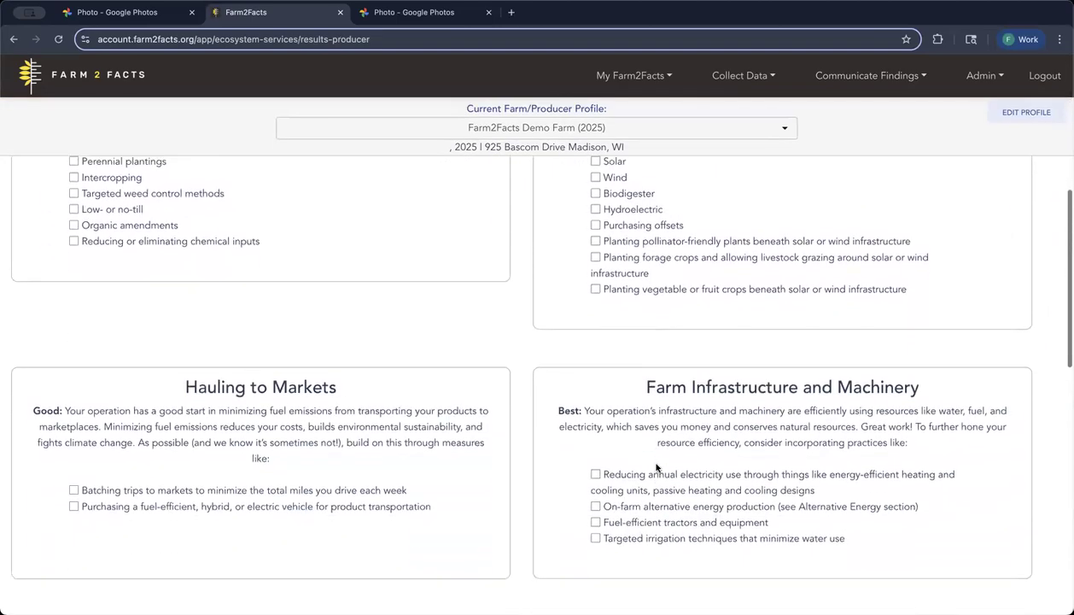
scroll(655, 465, "down", 3)
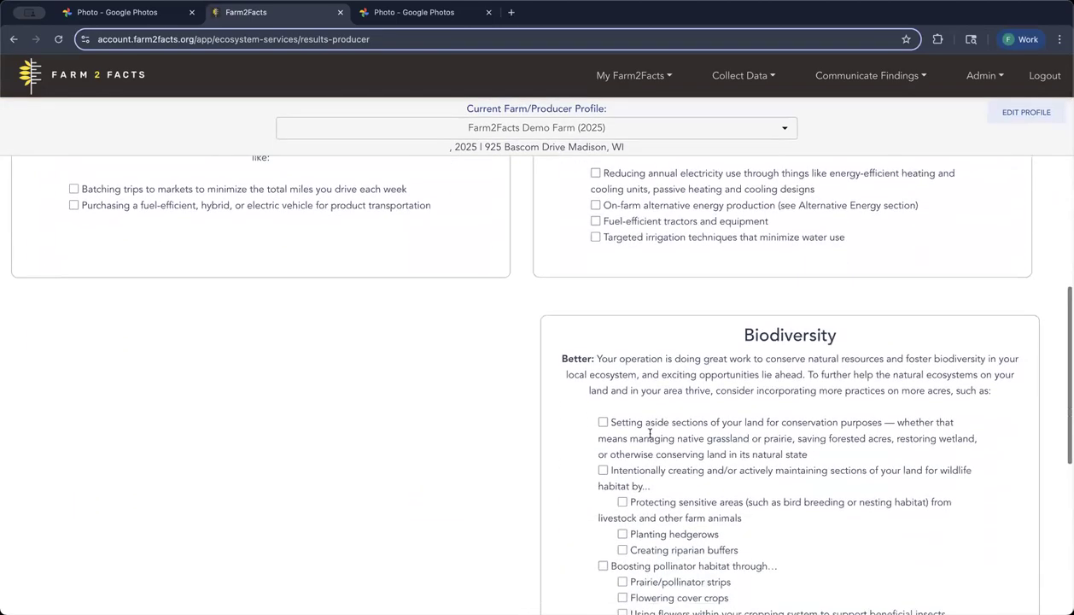
scroll(508, 454, "down", 3)
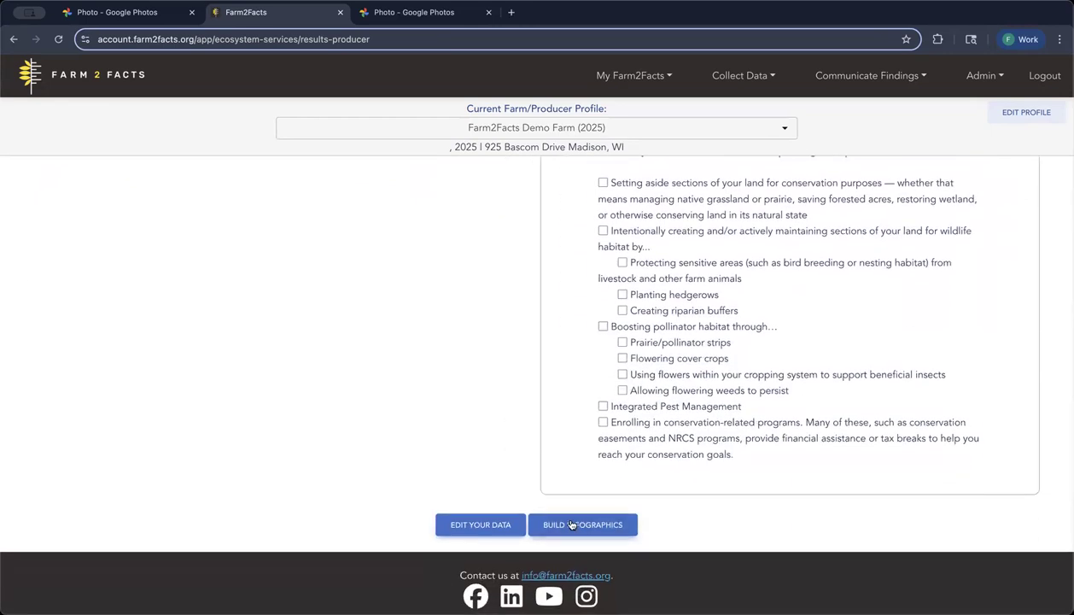
left_click(571, 525)
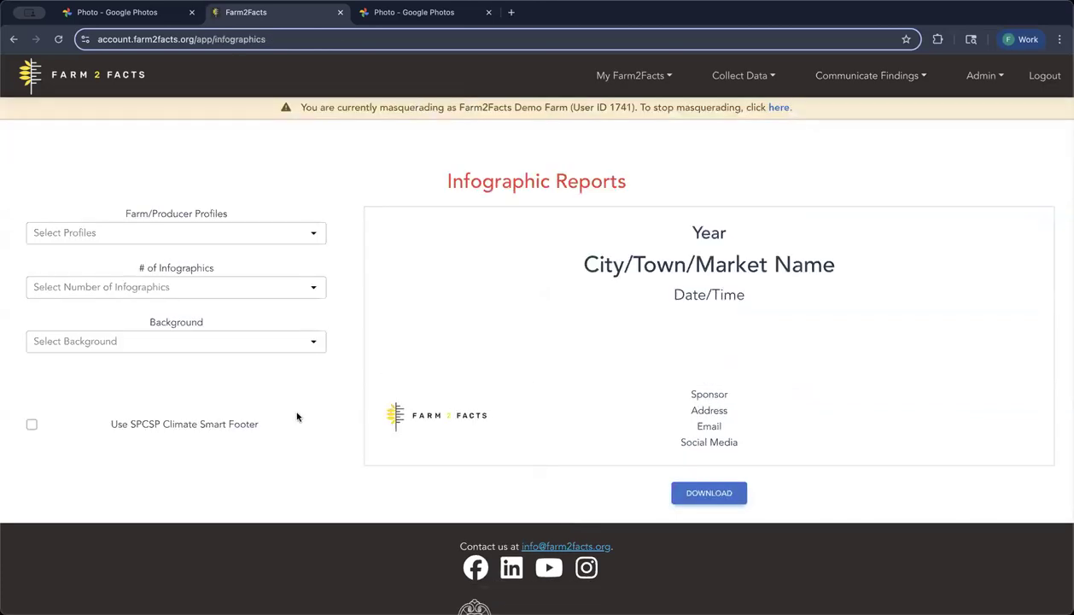
- Select the Farm2Facts Demo Farm (2025) profile for the infographic report and set the number of infographics to 3
scroll(297, 416, "down", 1)
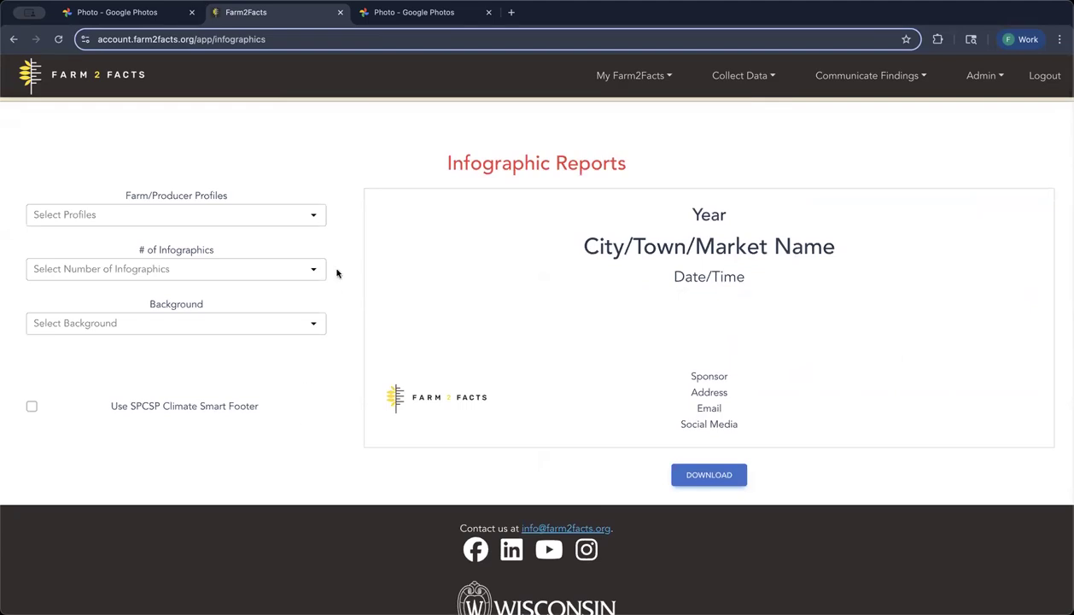
left_click(316, 219)
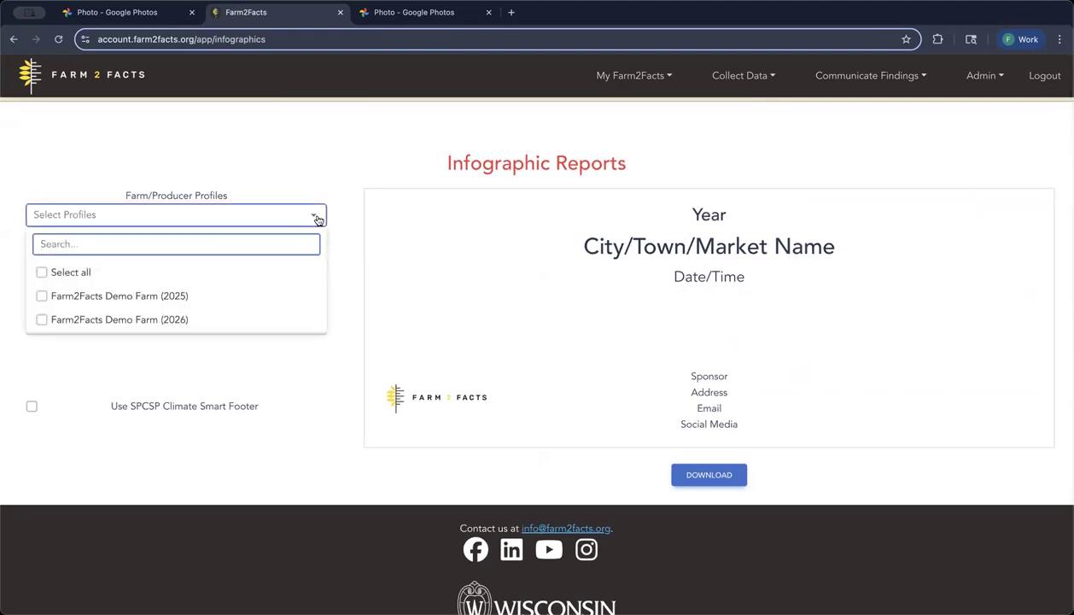
left_click(42, 297)
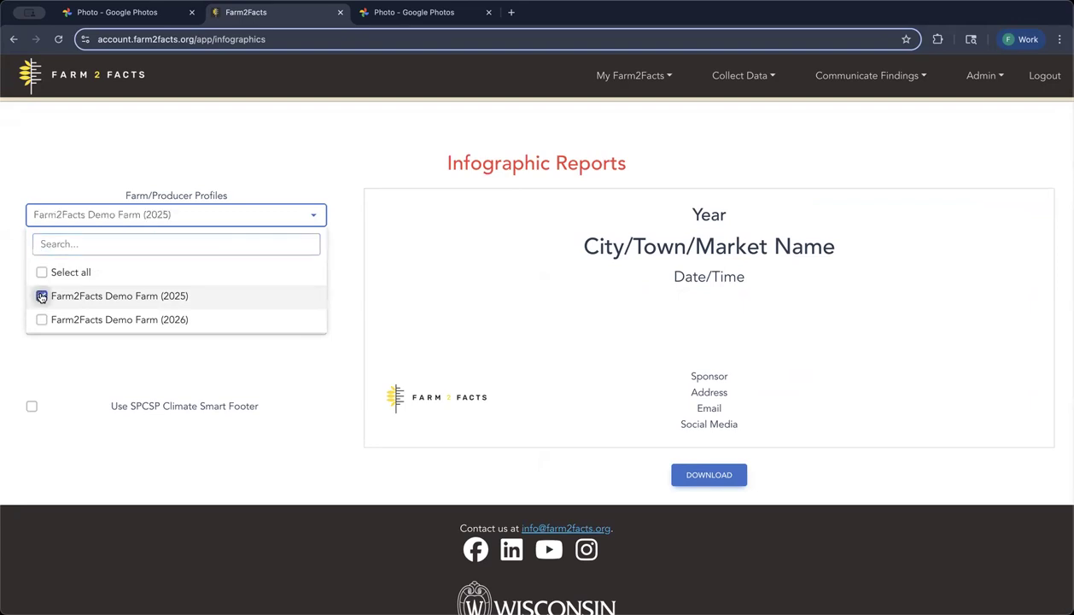
left_click(264, 368)
left_click(314, 271)
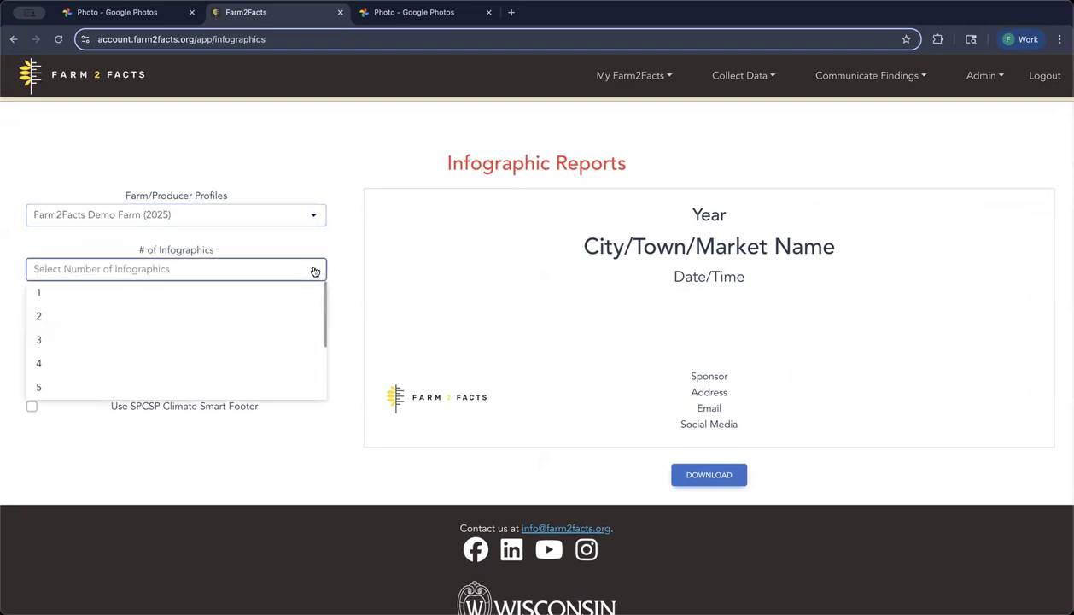
left_click(205, 339)
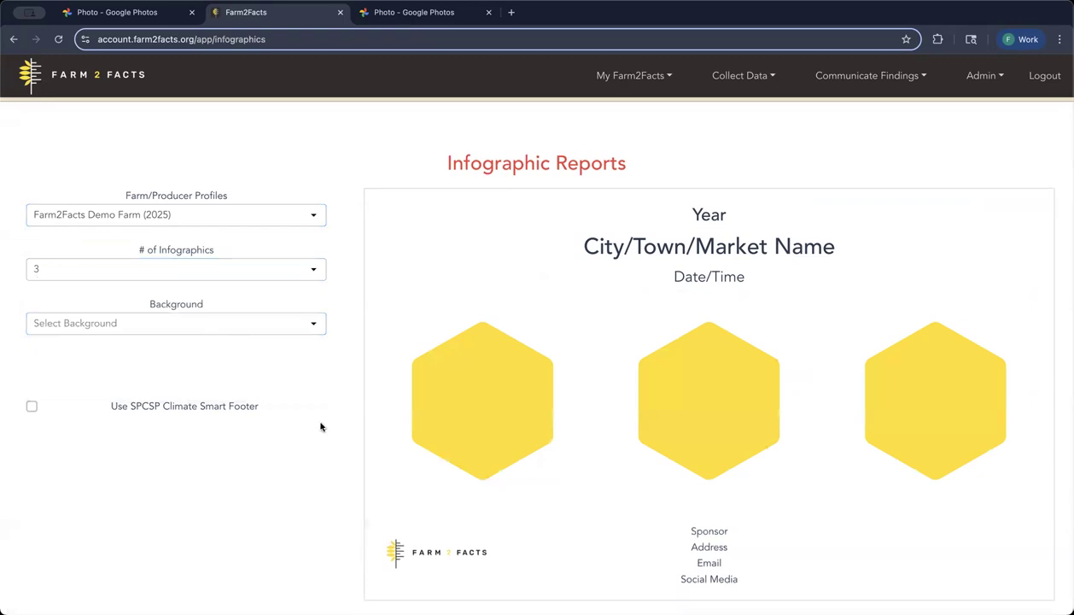
- Try the Radishes background and the Custom Image background option on the infographic report
left_click(314, 328)
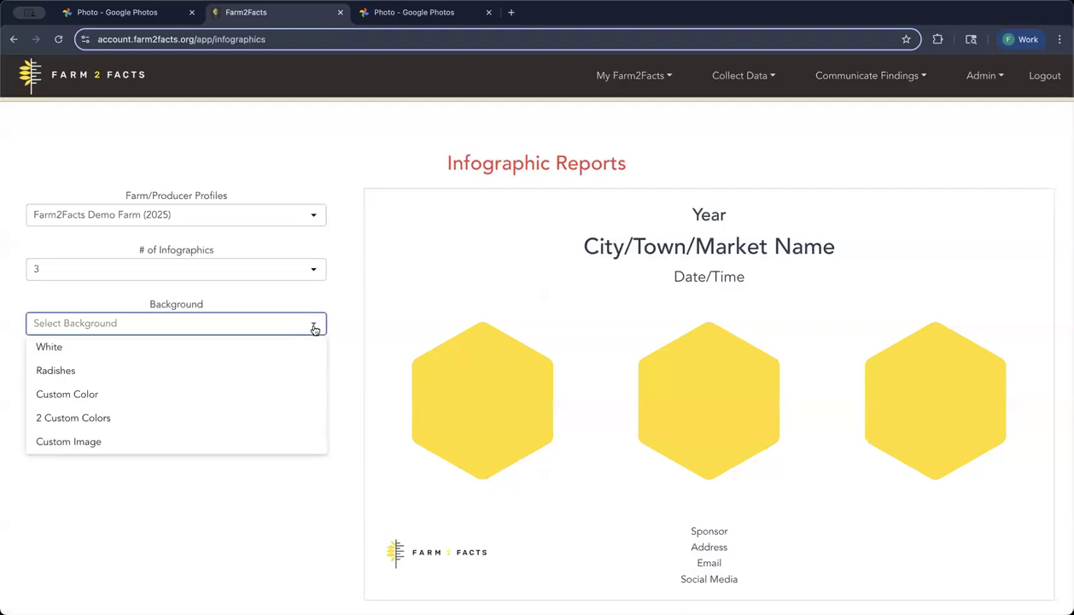
left_click(210, 373)
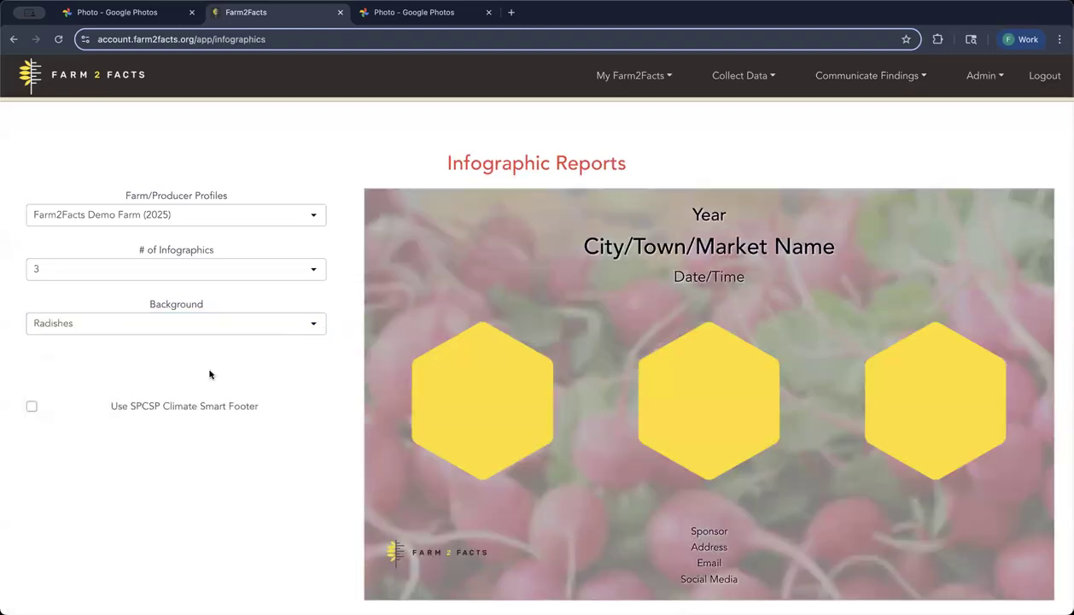
left_click(314, 328)
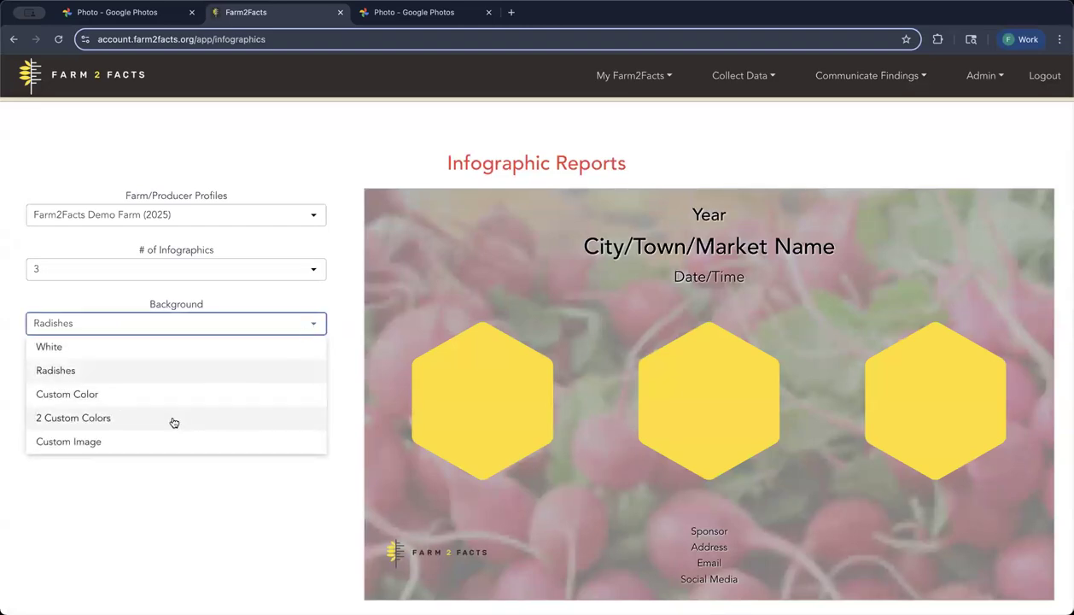
left_click(139, 441)
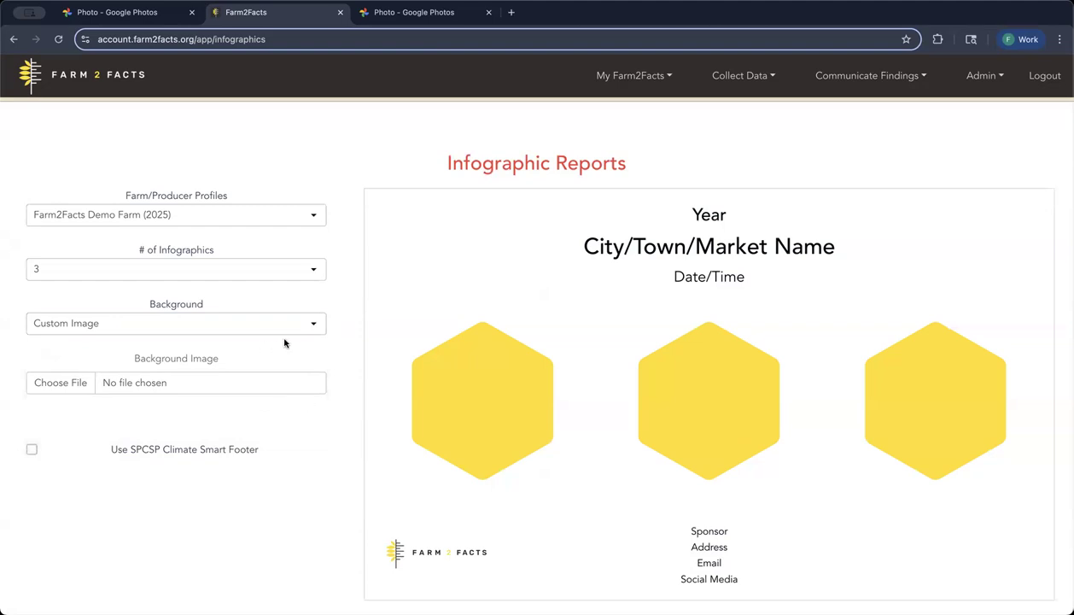
left_click(316, 321)
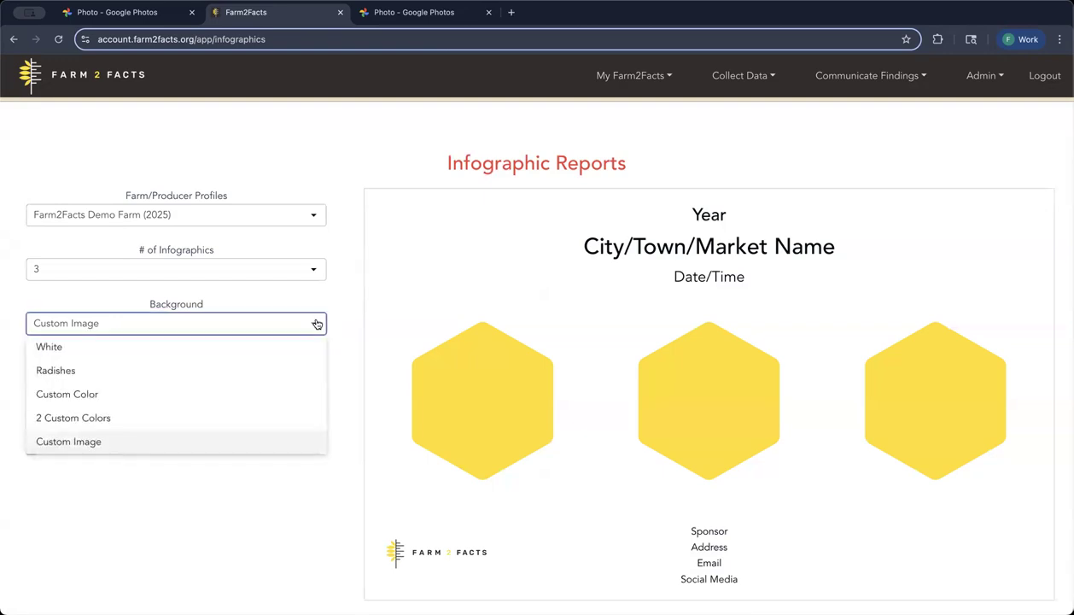
left_click(122, 441)
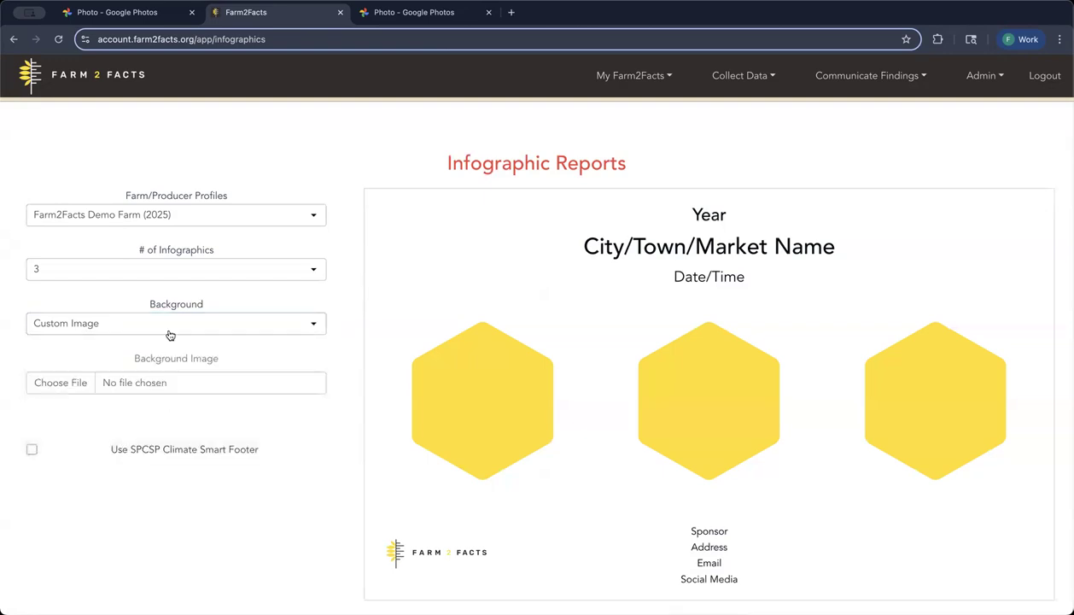
- Switch the report background to Custom Color and apply the dark brown #562e2e
left_click(321, 324)
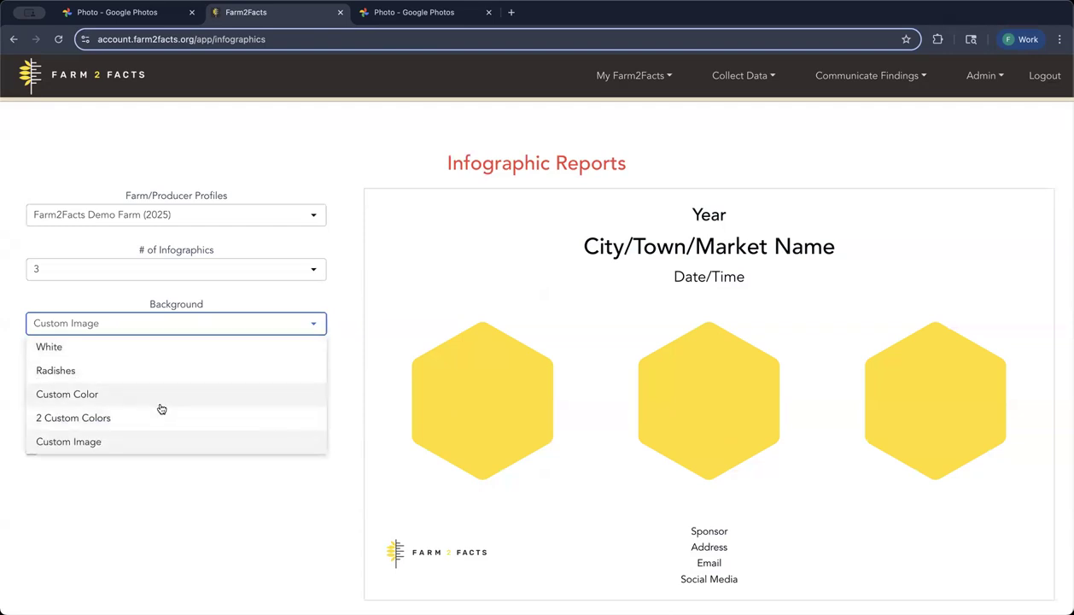
left_click(148, 397)
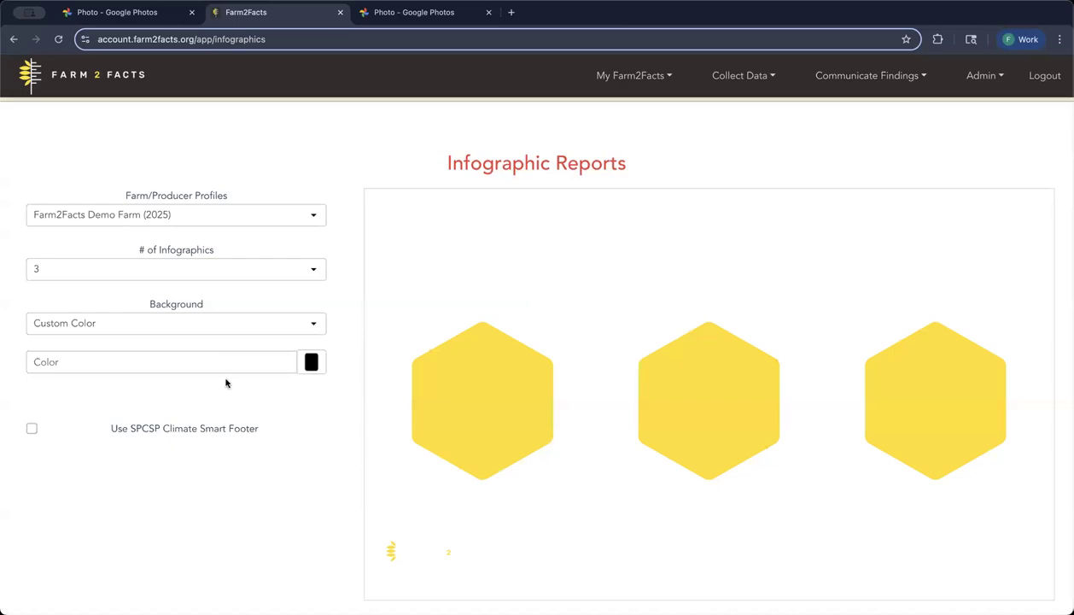
left_click(312, 362)
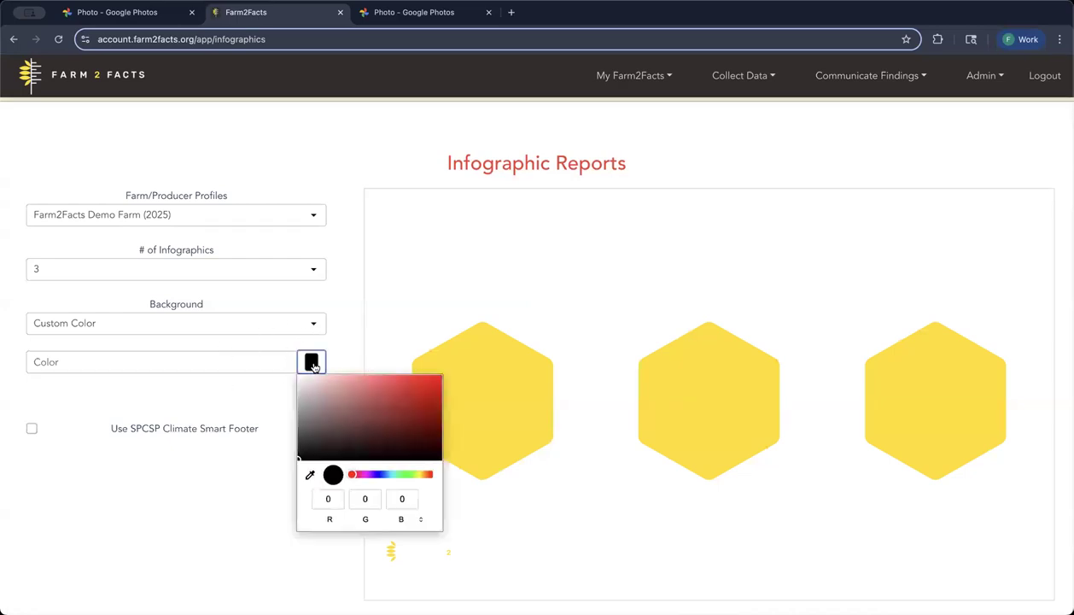
left_click(363, 434)
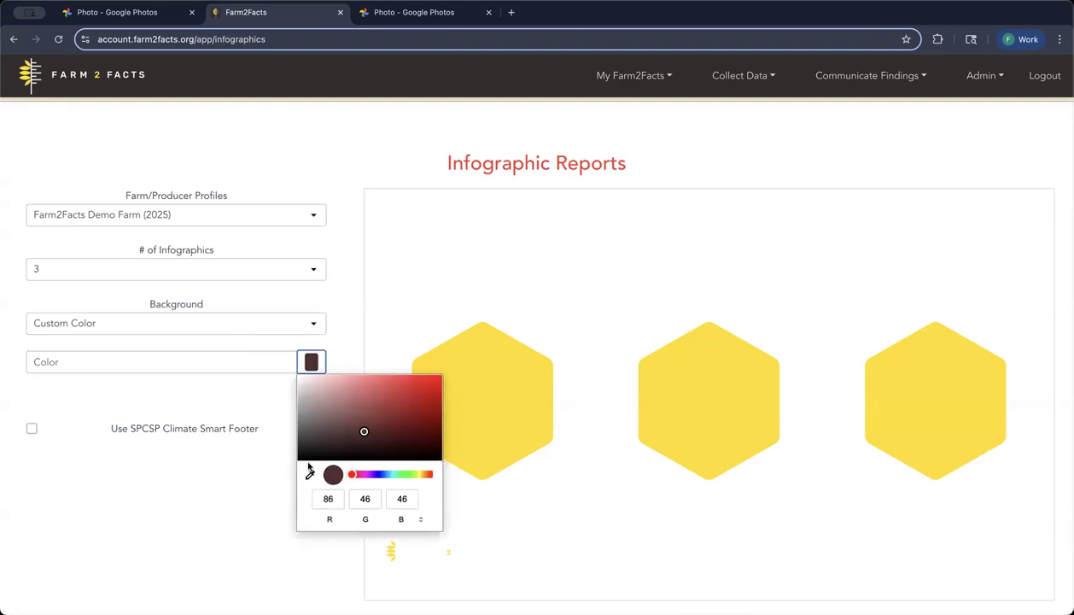
left_click(244, 512)
- Change the report's custom background color to the lighter reddish brown #6c3333
left_click(309, 366)
left_click(372, 423)
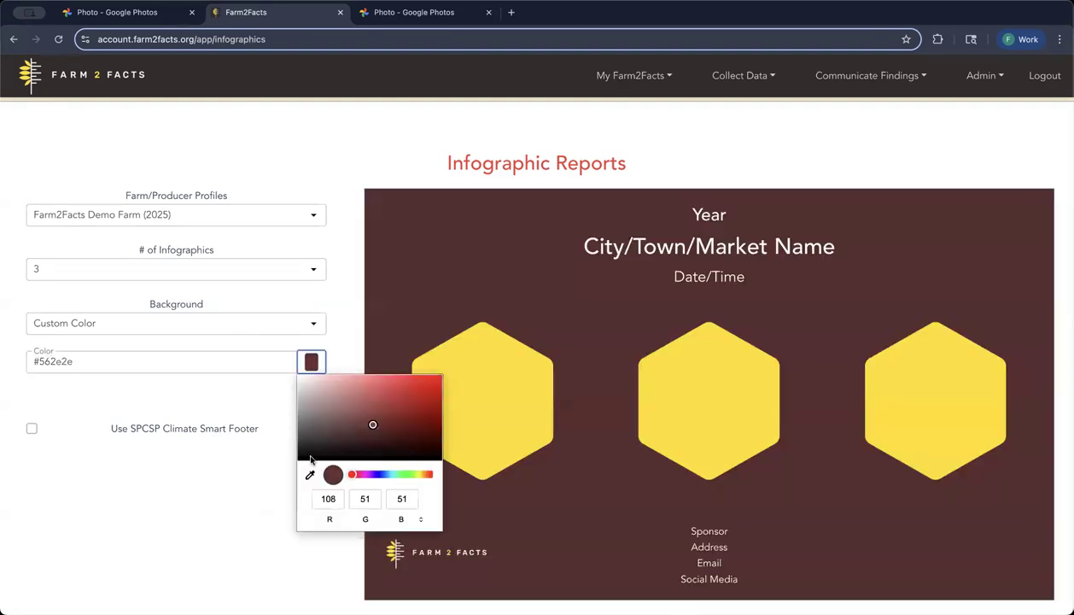
left_click(275, 493)
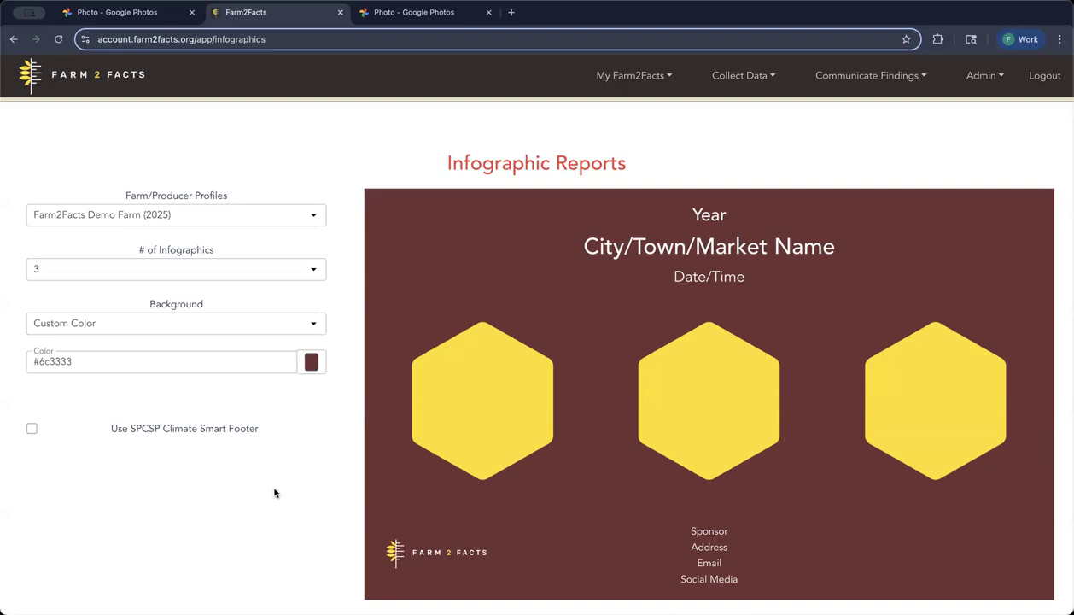
- Set the year heading of the infographic report to 2025
left_click(702, 215)
left_click(537, 134)
type("2025")
left_click(664, 173)
- Set the report's City/Town/Market Name to Farm2Facts Demo Farm
left_click(670, 249)
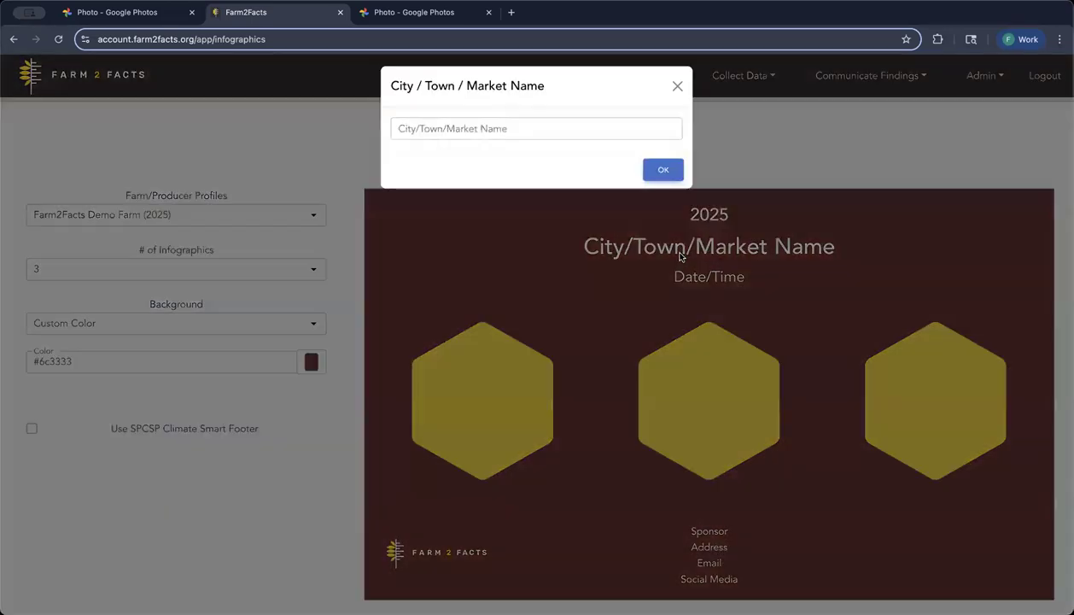
left_click(517, 130)
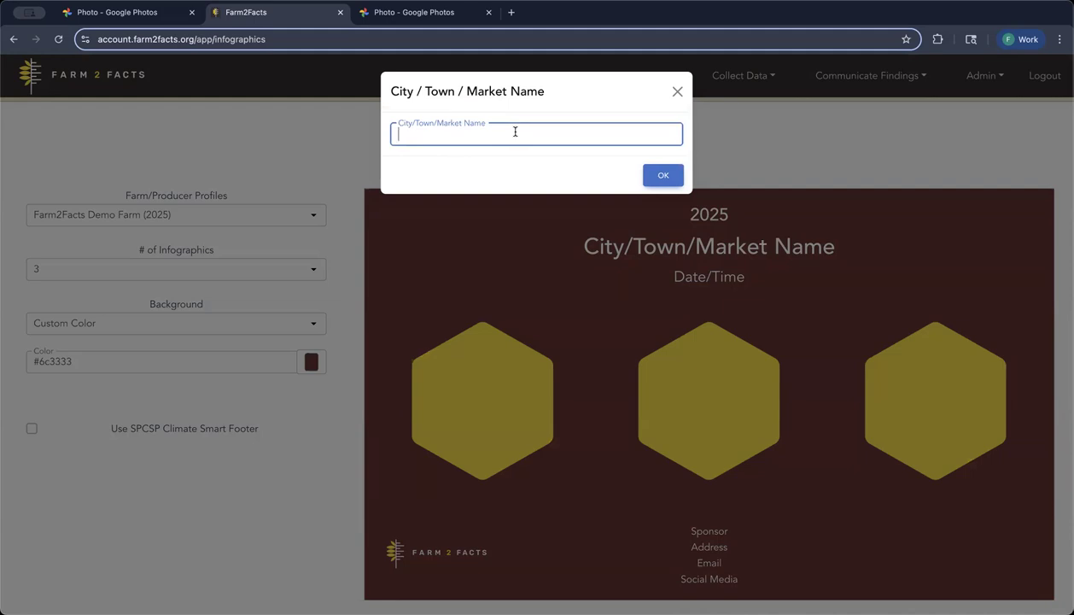
type("Farm")
type("2Facts")
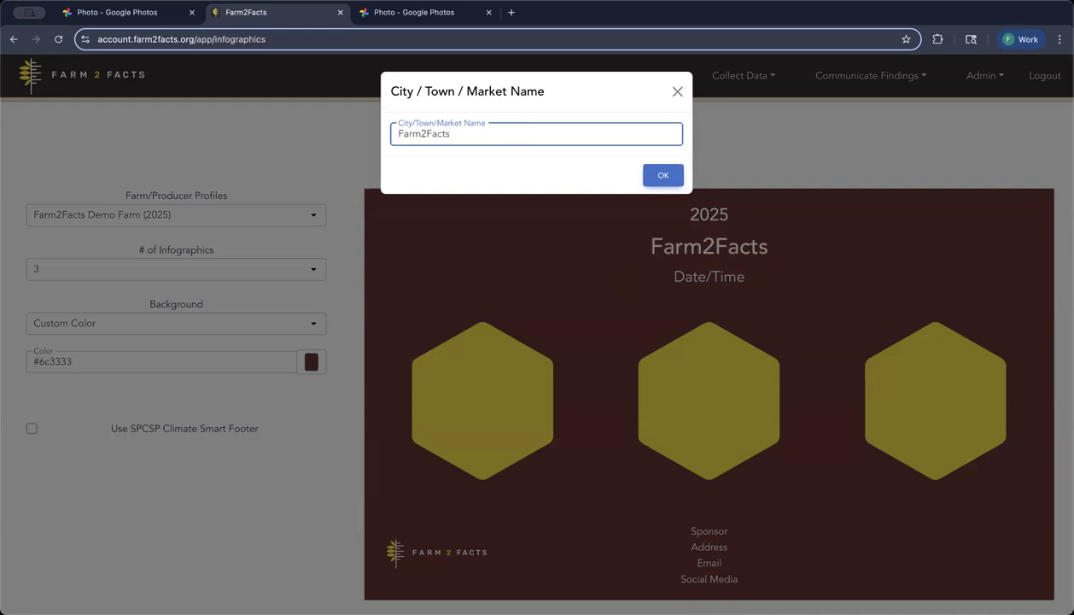
type(" Demo")
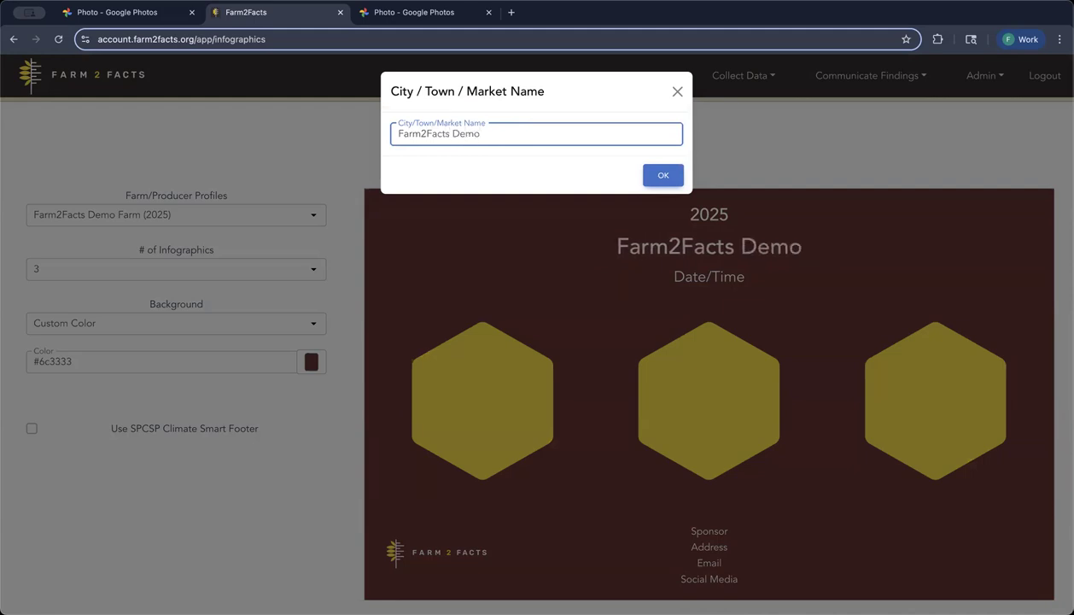
type(" Farm")
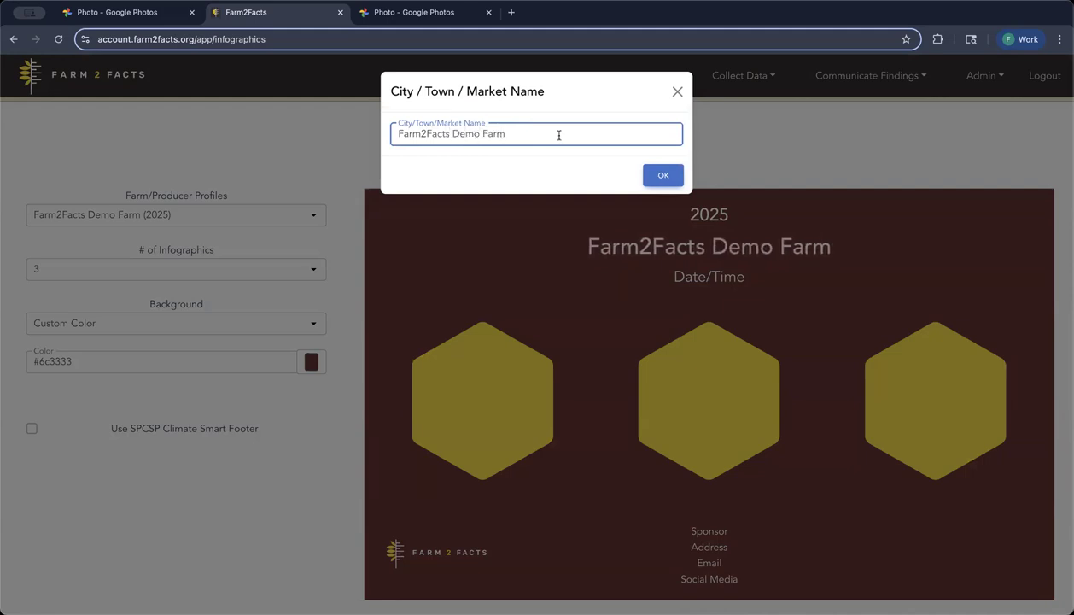
left_click(662, 176)
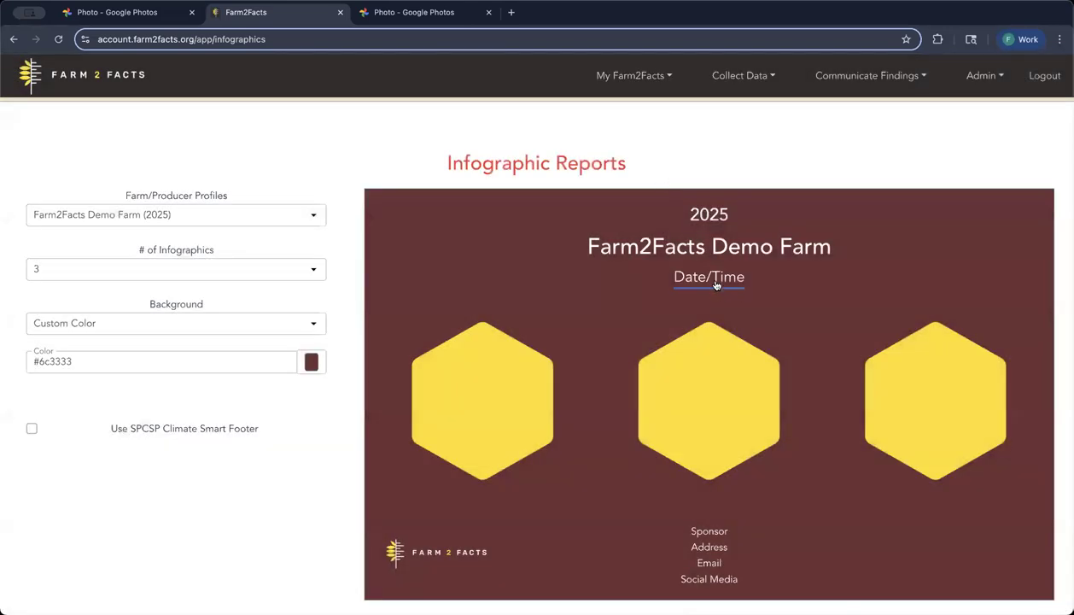
- Fill in the report's Date/Time line with Saturdays
left_click(715, 280)
left_click(457, 131)
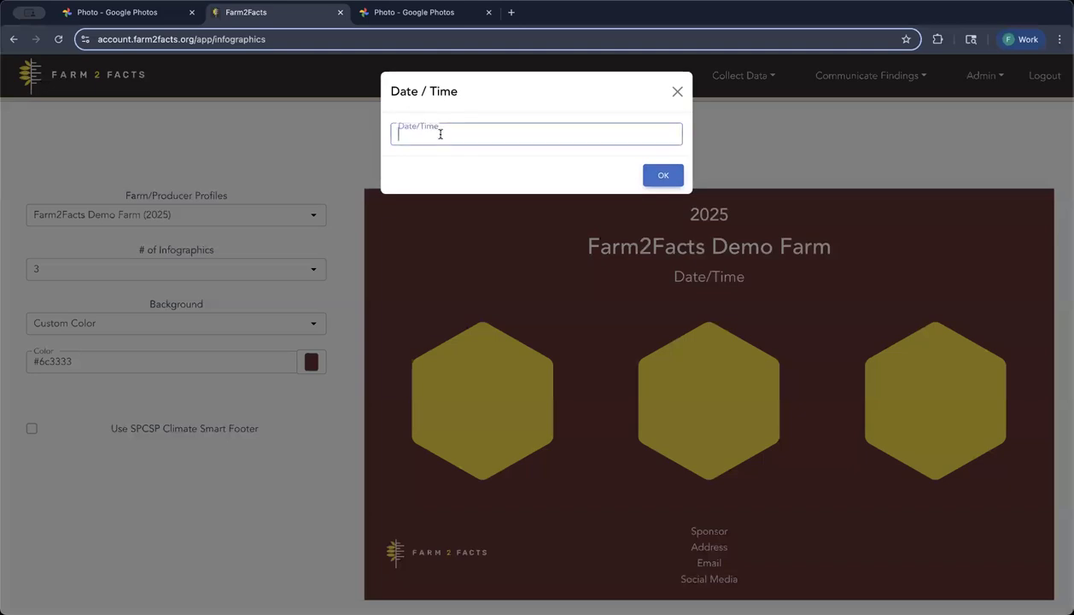
type("Saturday")
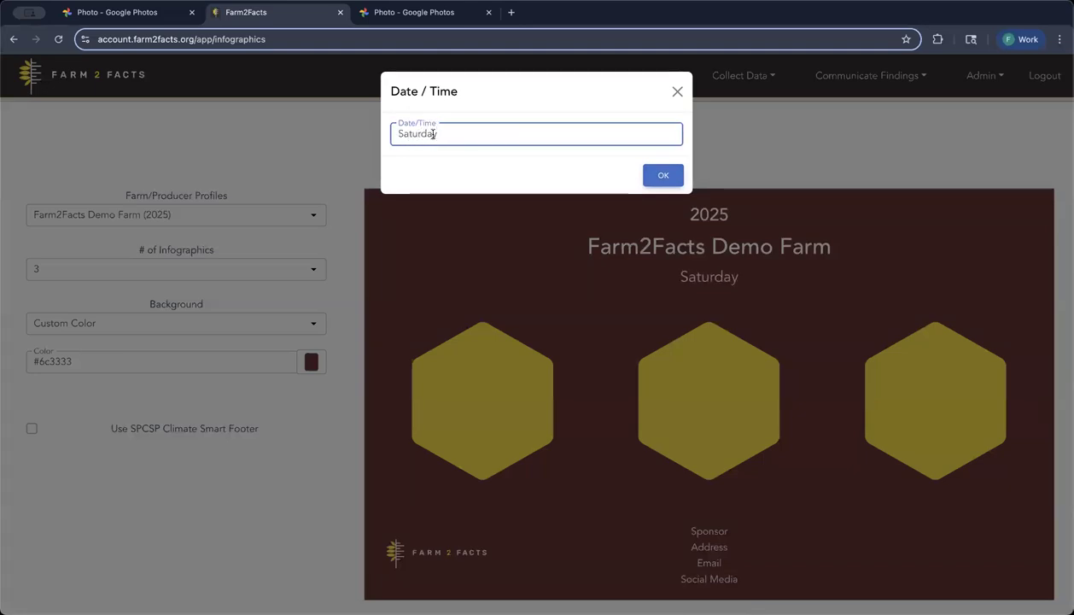
type("s")
left_click(663, 175)
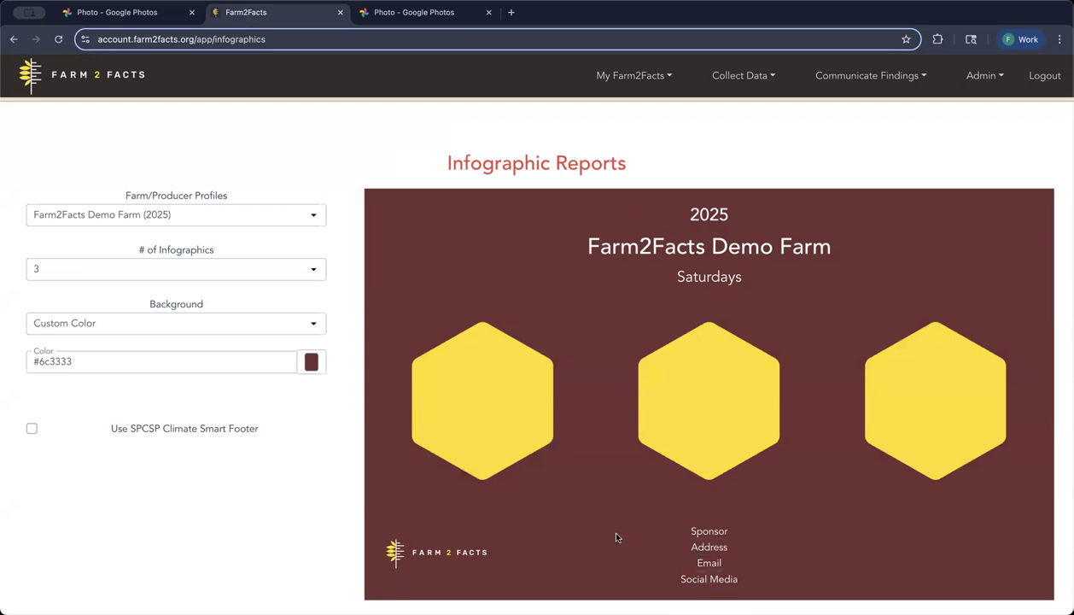
- Assign the Cover crops metric to the first infographic, using the longer statement about soil health, nutrient holding capacity, carbon and biodiversity
left_click(492, 413)
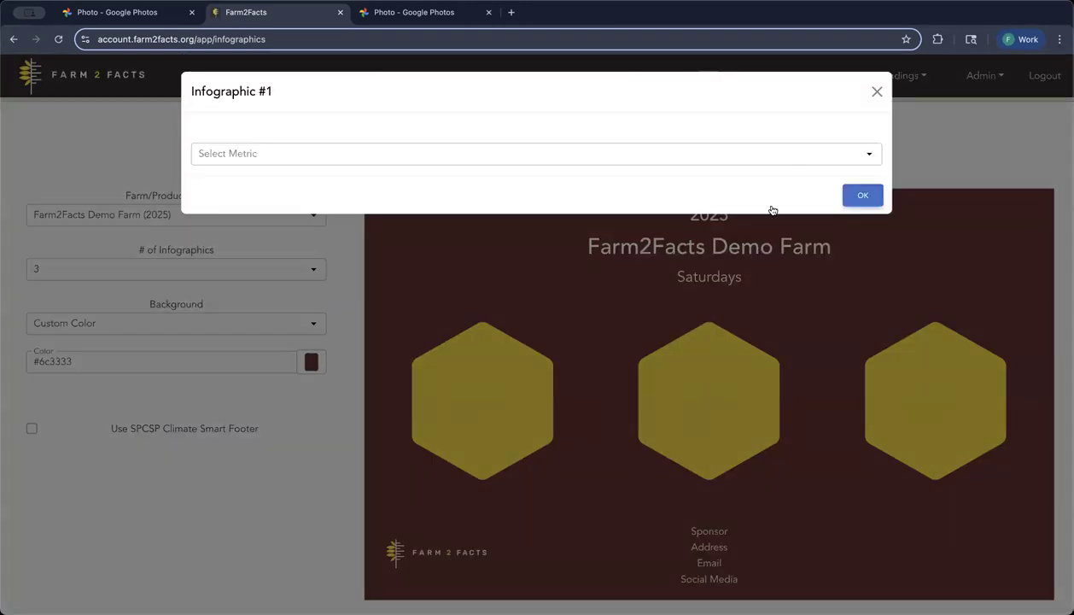
left_click(871, 154)
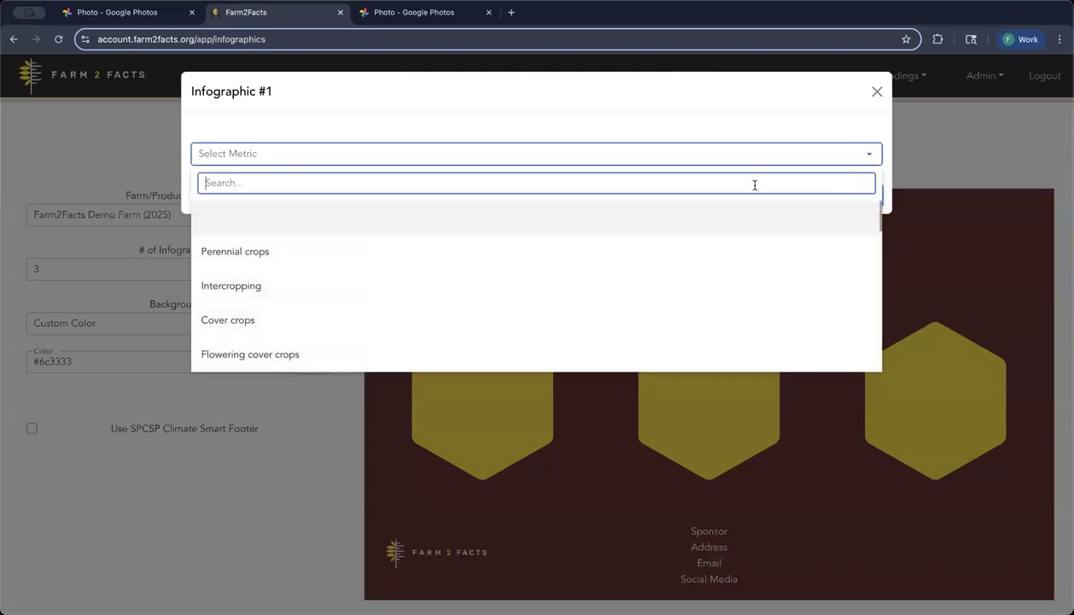
scroll(453, 264, "down", 1)
scroll(453, 266, "down", 3)
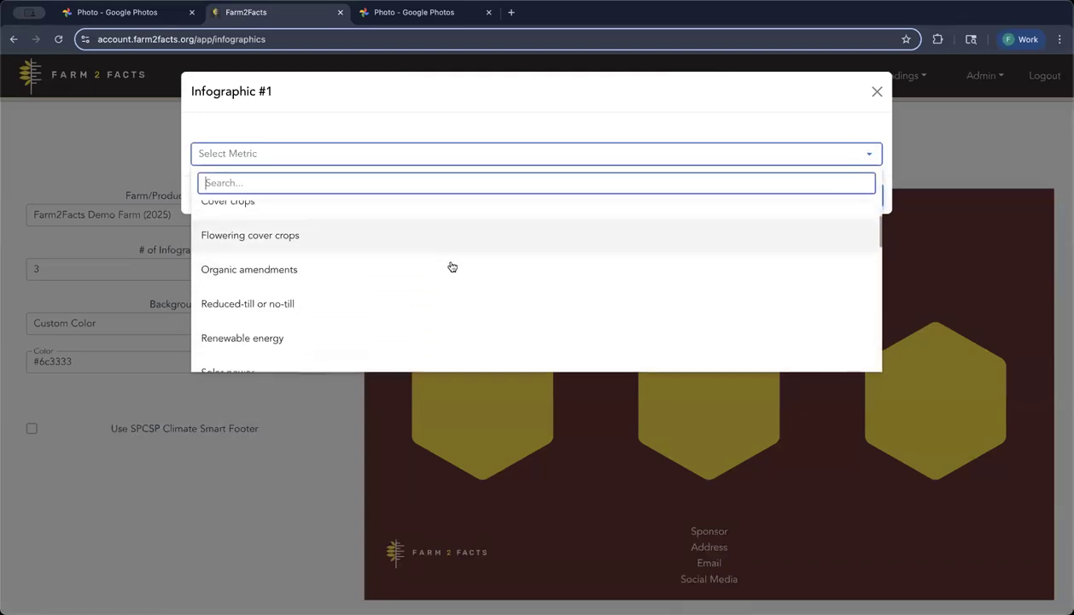
scroll(452, 266, "up", 1)
scroll(452, 266, "up", 3)
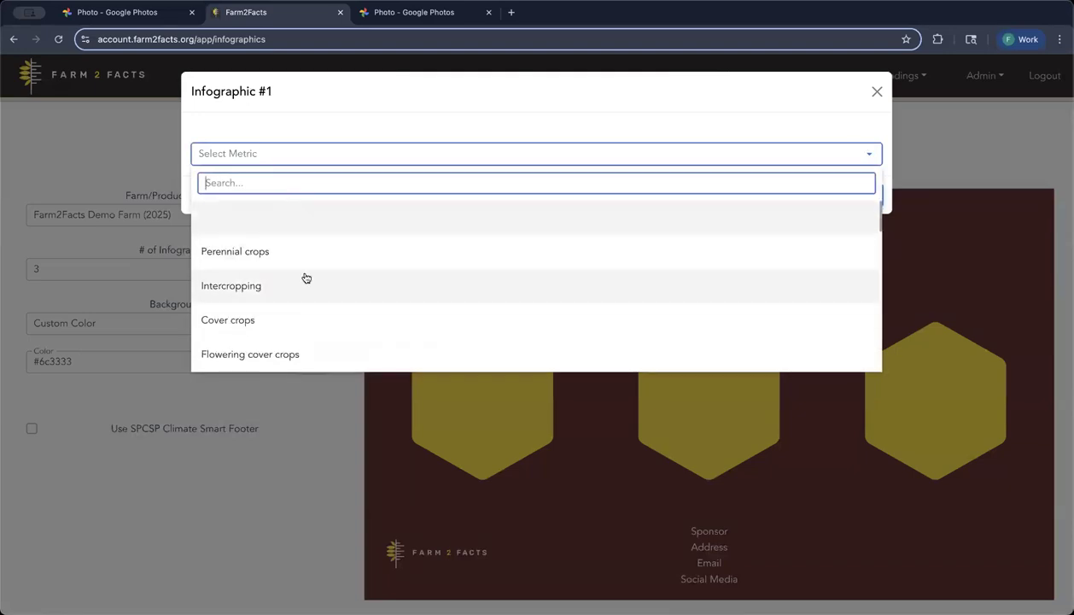
left_click(244, 320)
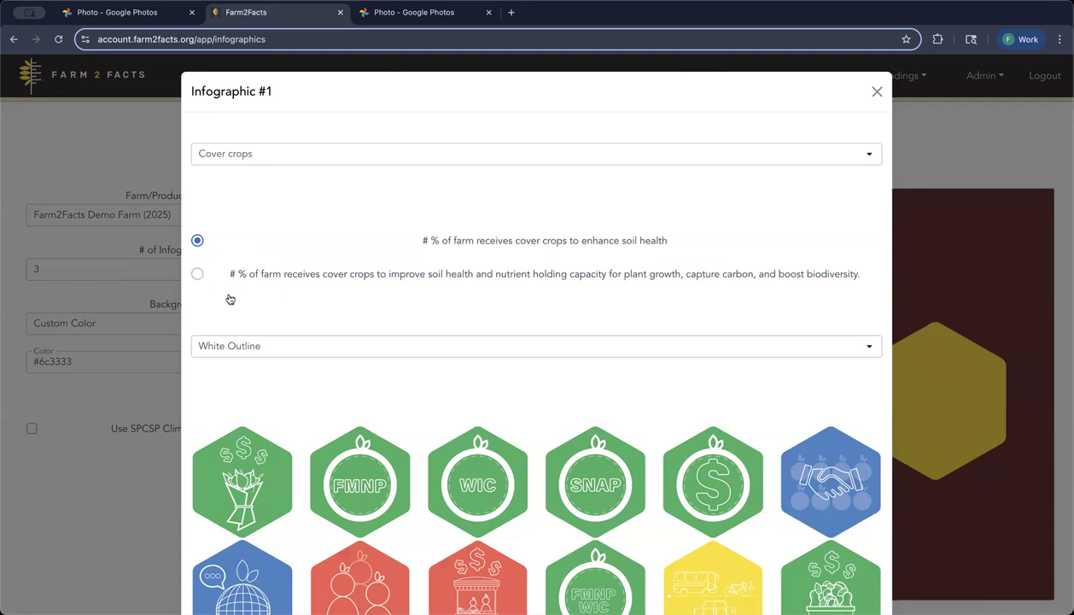
left_click(197, 273)
- Give the first infographic the yellow sun-over-field icon in the Black Outline with White Fill style
left_click(854, 347)
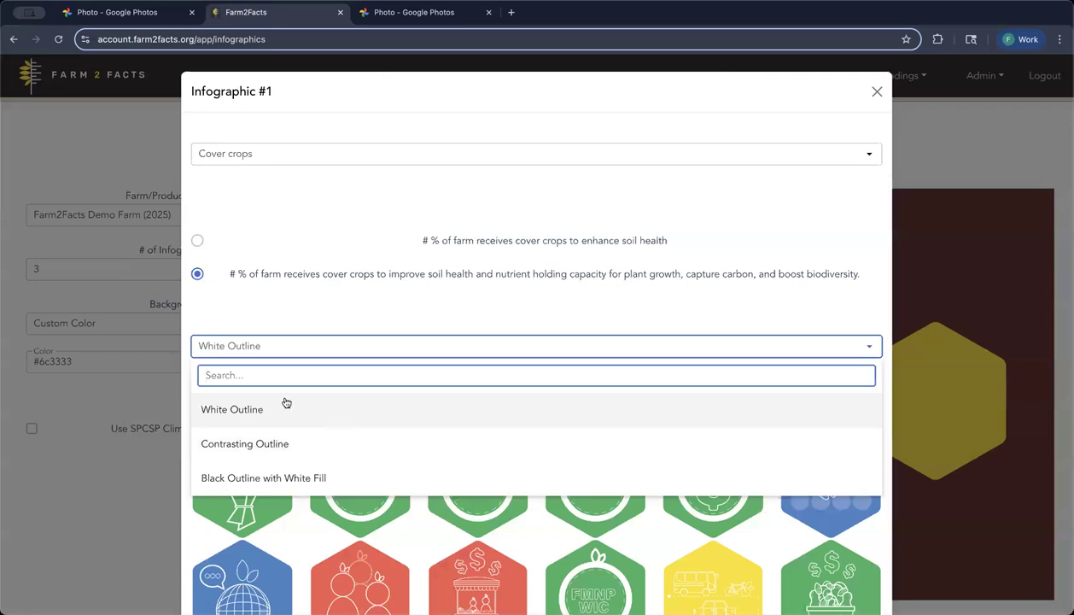
left_click(246, 480)
scroll(551, 499, "down", 5)
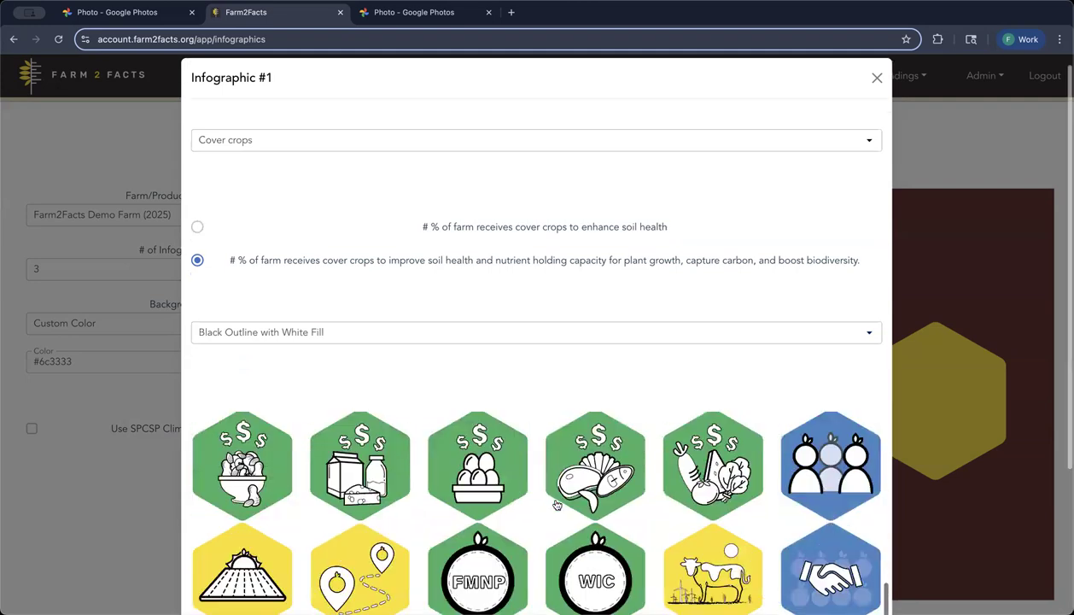
left_click(246, 536)
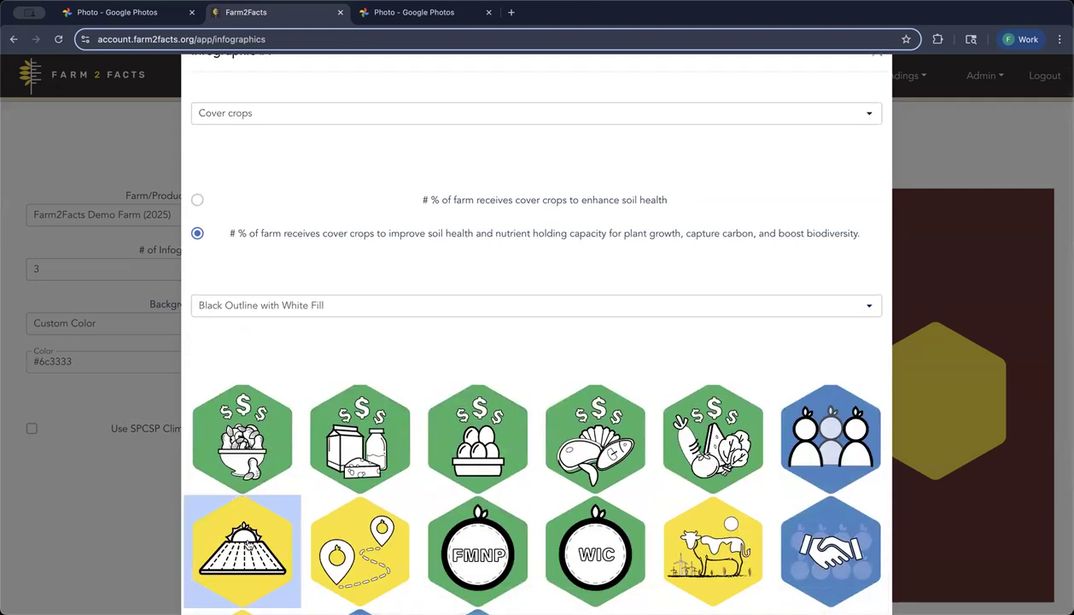
scroll(246, 536, "down", 5)
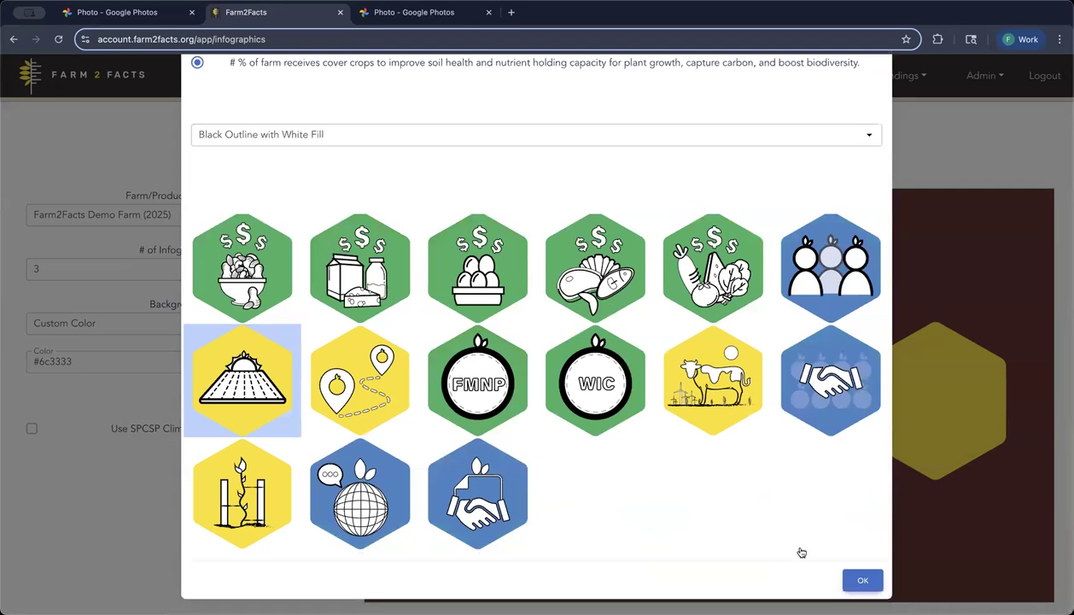
left_click(862, 580)
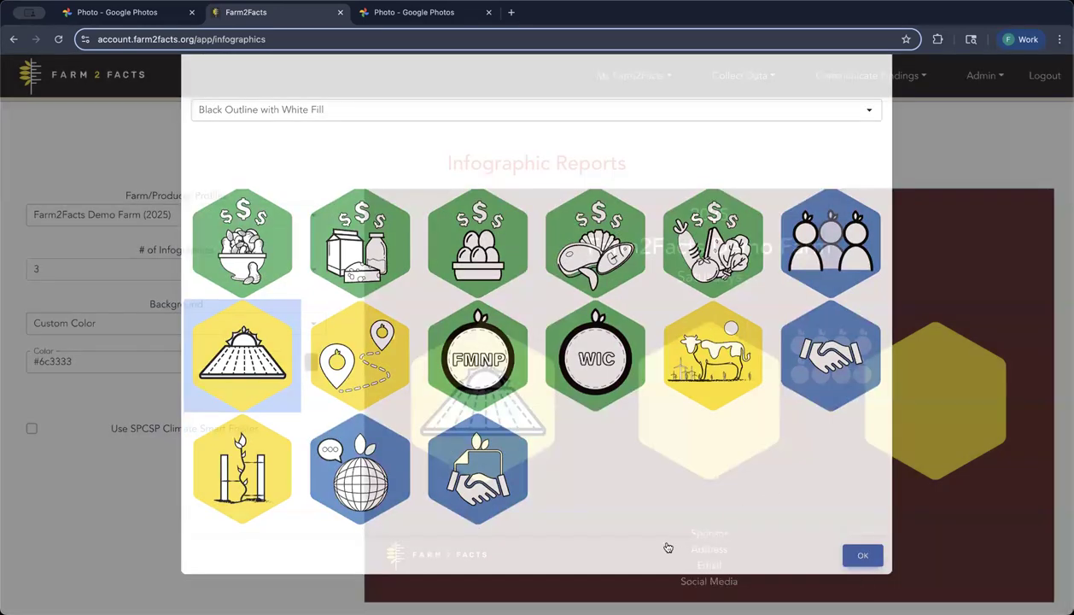
- Review the infographic report preview and download the report
scroll(668, 547, "down", 2)
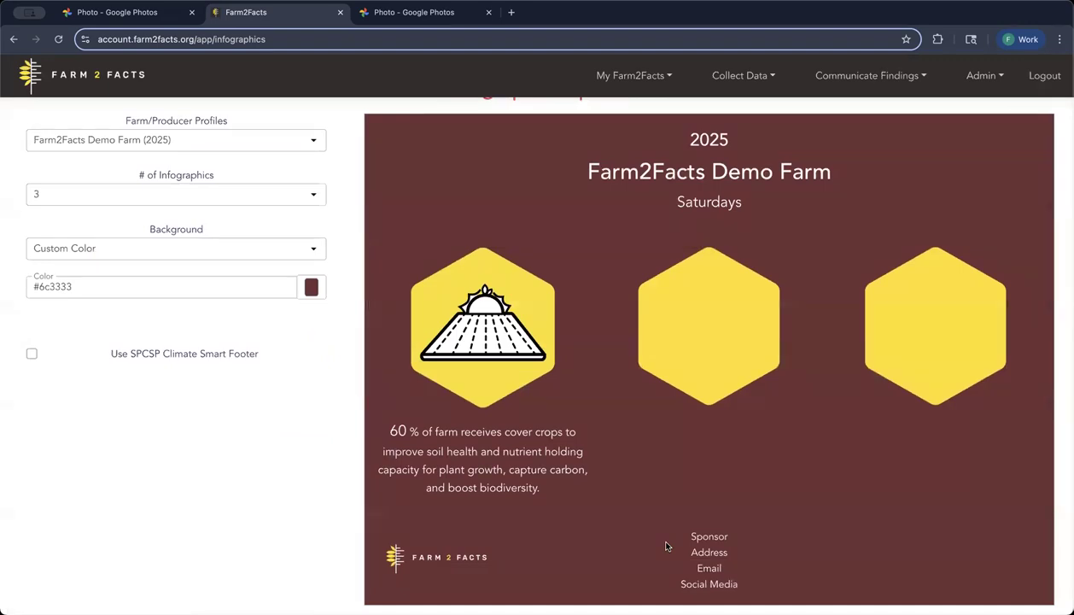
scroll(667, 548, "down", 1)
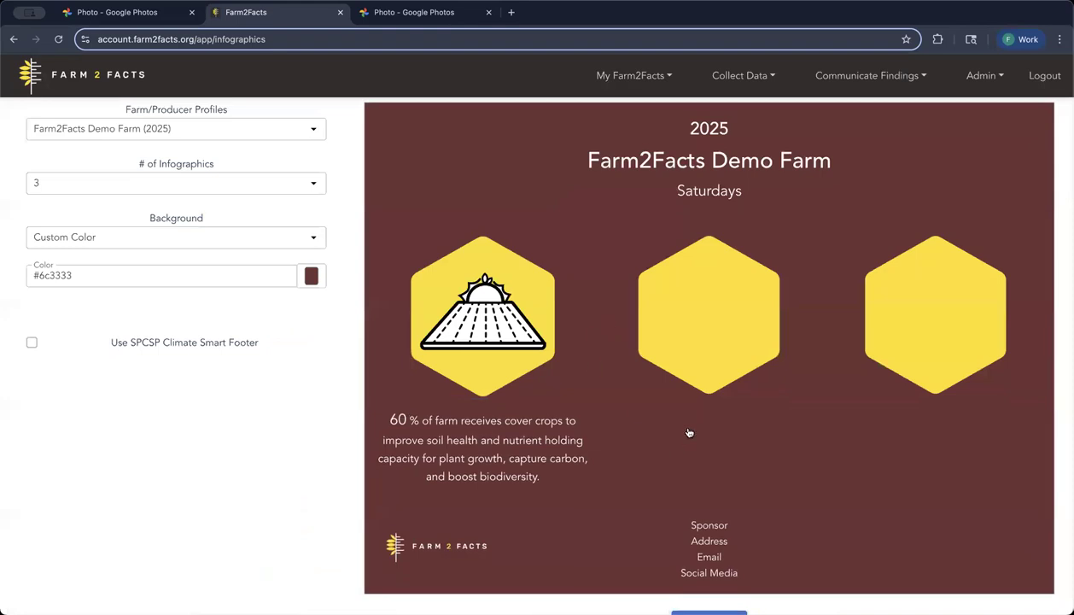
scroll(689, 432, "up", 1)
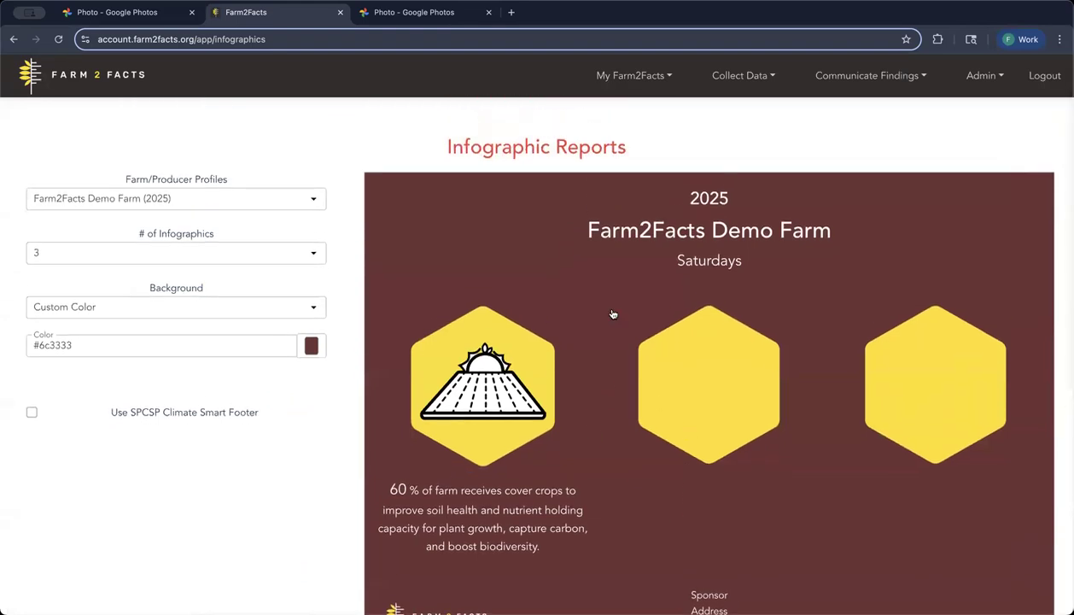
scroll(612, 340, "down", 2)
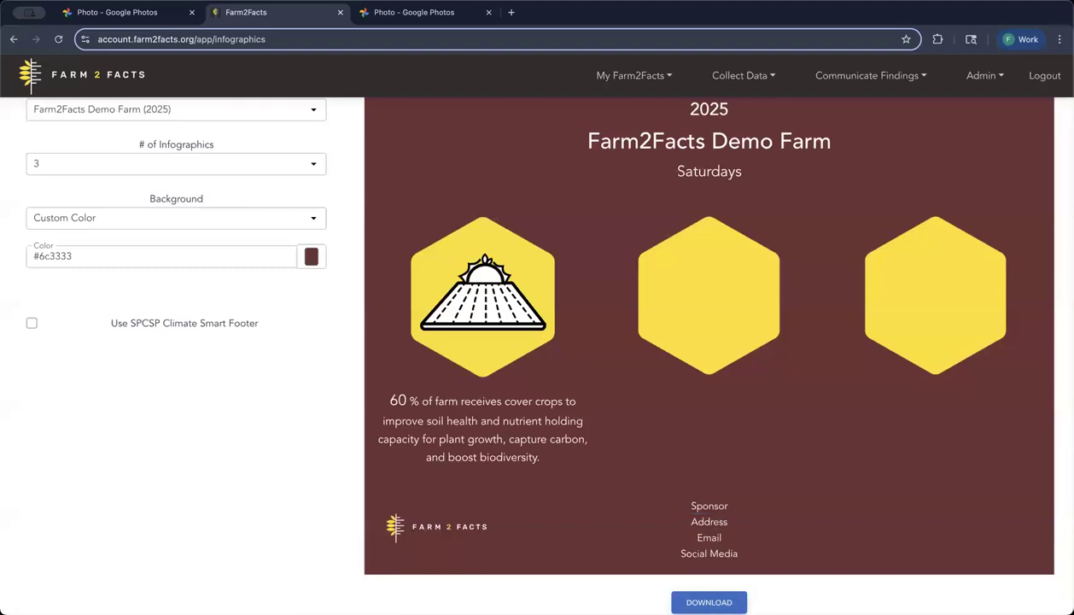
left_click(708, 602)
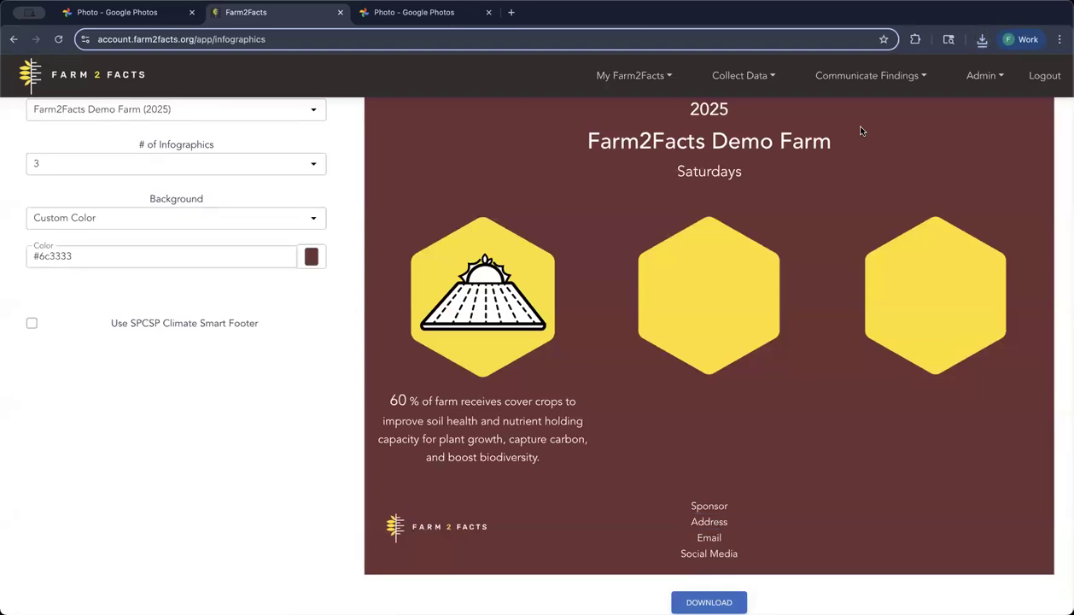
- Switch to the Google Photos page with the closing slide about tutorials and technical support
scroll(861, 130, "up", 1)
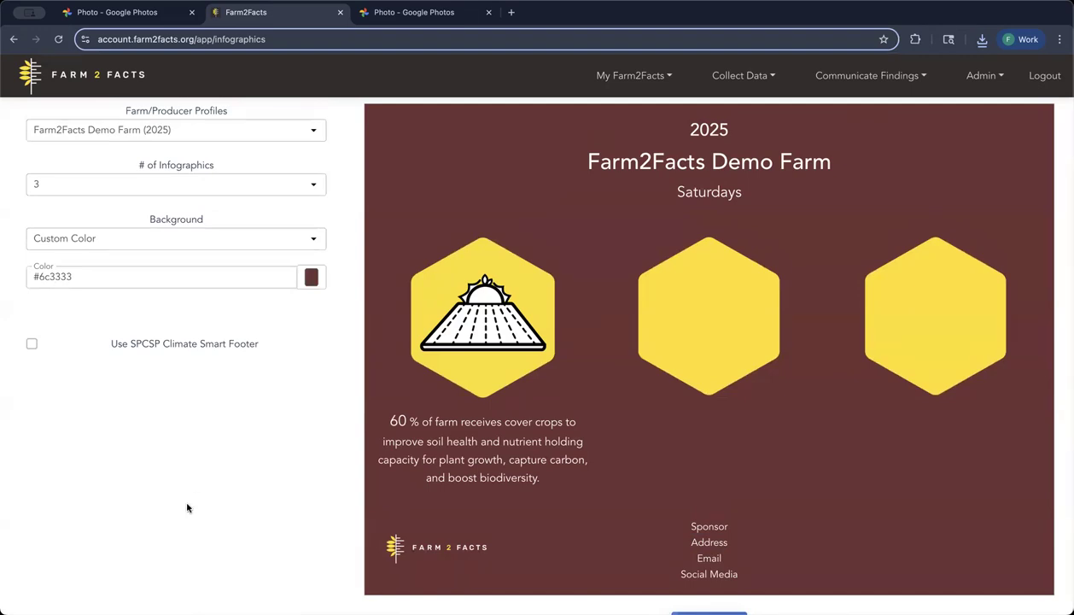
scroll(188, 508, "down", 1)
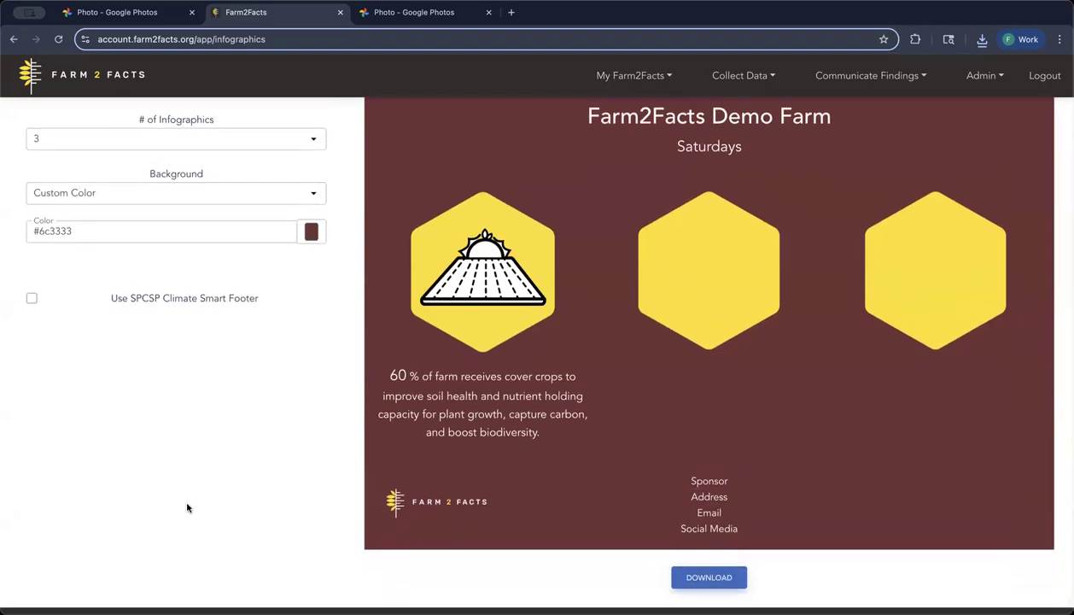
scroll(188, 508, "up", 1)
left_click(449, 13)
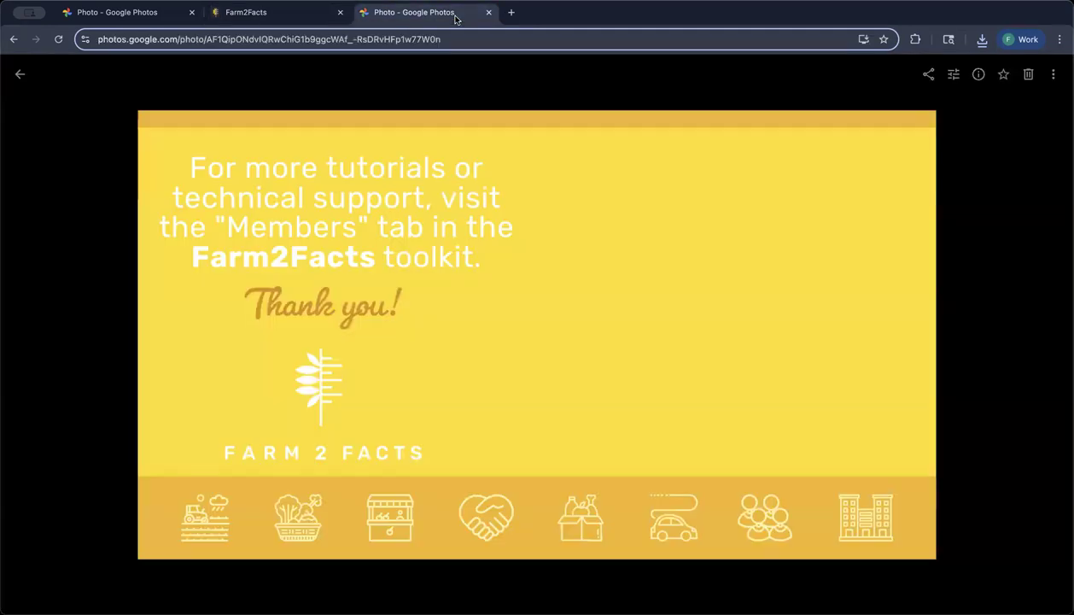